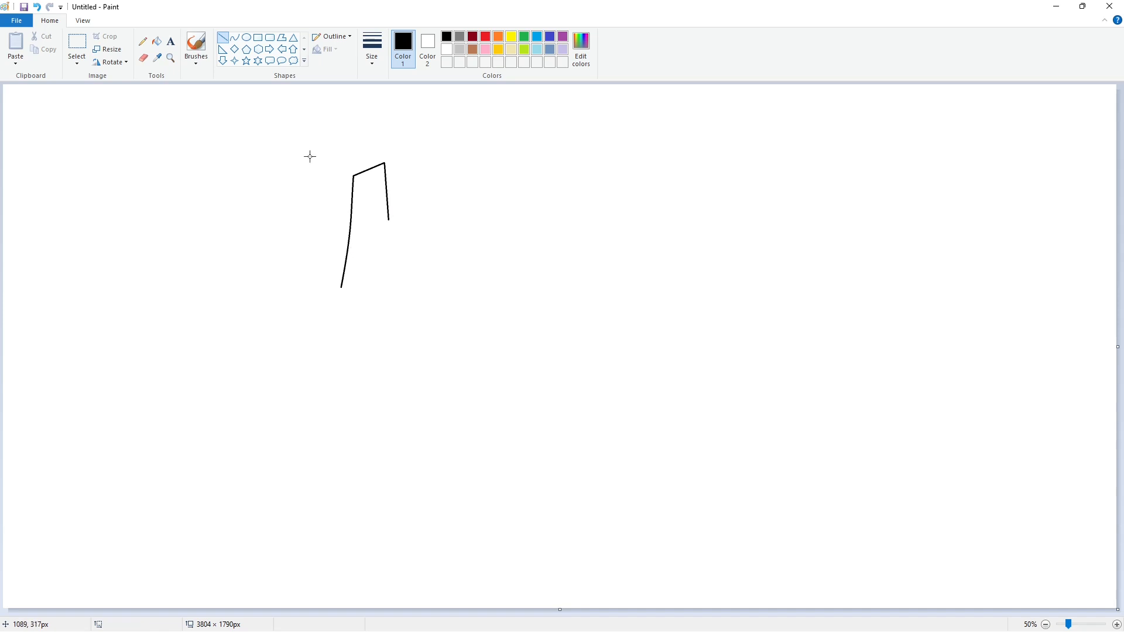
# Complete the block letter M outline with straight inner legs and feet, a second slanted top and a curved outer side.
pyautogui.moveTo(342, 286)
pyautogui.mouseDown()
pyautogui.moveTo(371, 276)
pyautogui.moveTo(375, 197)
pyautogui.moveTo(381, 285)
pyautogui.mouseUp()
pyautogui.moveTo(389, 220)
pyautogui.mouseDown()
pyautogui.moveTo(392, 163)
pyautogui.moveTo(424, 153)
pyautogui.moveTo(436, 258)
pyautogui.mouseUp()
pyautogui.click(234, 37)
pyautogui.click(427, 200)
pyautogui.click(222, 36)
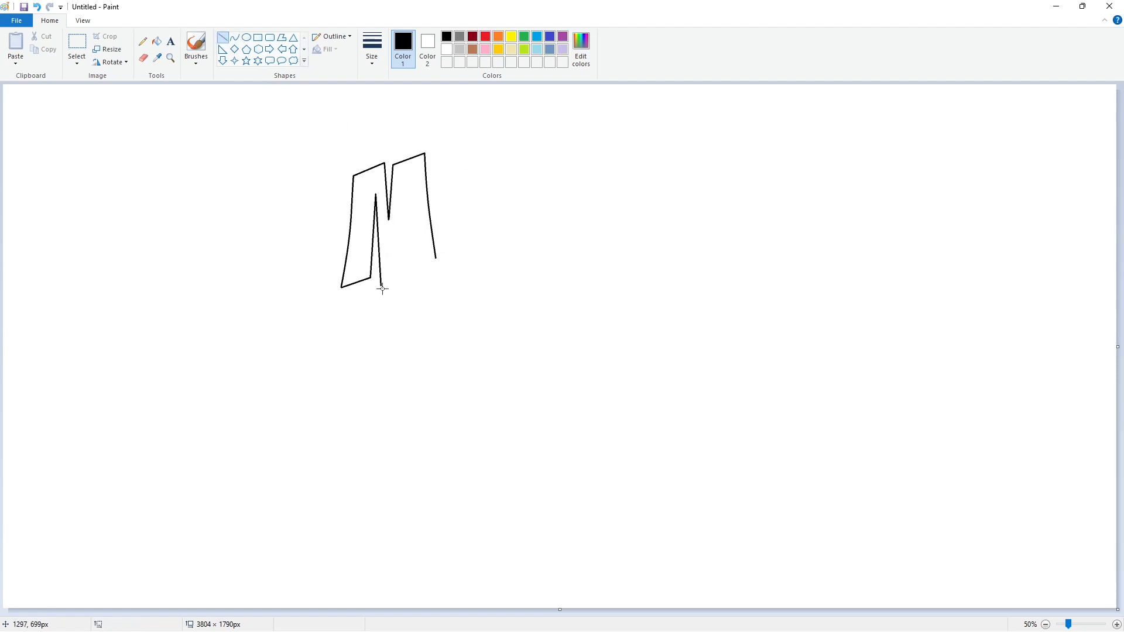
pyautogui.moveTo(403, 200); pyautogui.dragTo(407, 269)
pyautogui.moveTo(408, 270); pyautogui.dragTo(436, 258)
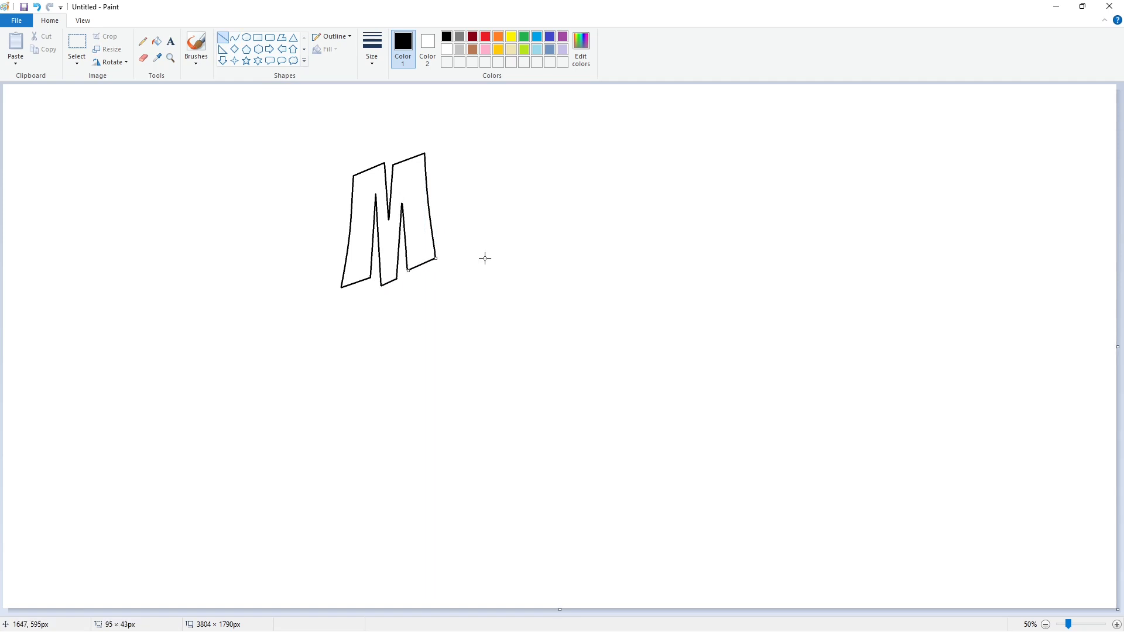
# Add offset depth edges along the M's curved outer side, its slanted tops and the feet of its inner legs.
pyautogui.moveTo(337, 287); pyautogui.dragTo(343, 174)
pyautogui.click(234, 37)
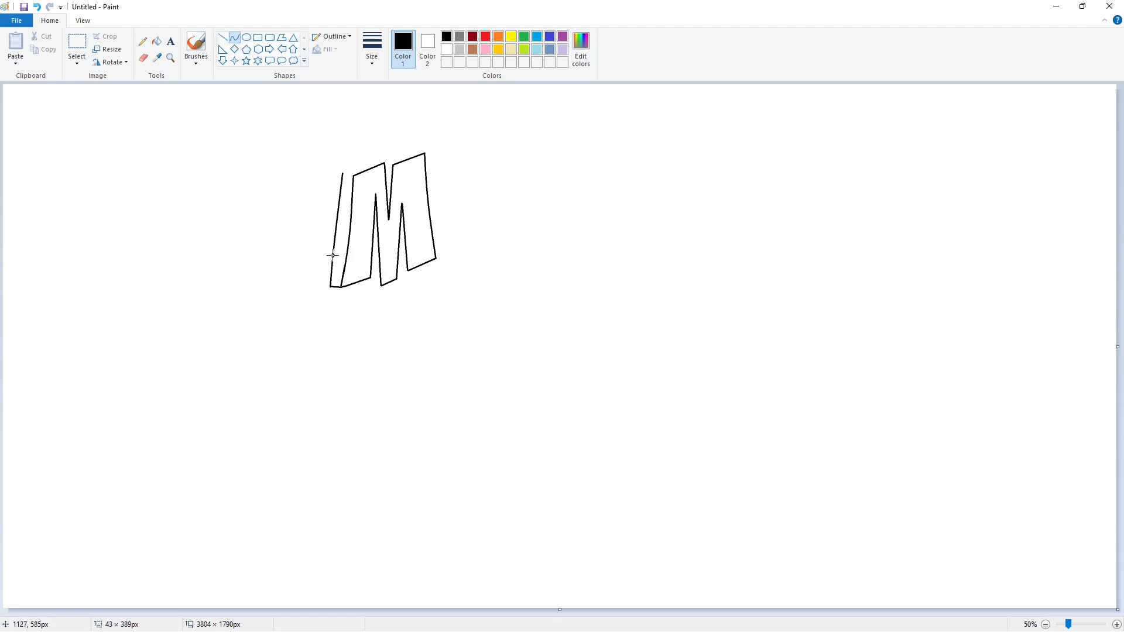
pyautogui.moveTo(332, 254); pyautogui.dragTo(336, 255)
pyautogui.click(340, 213)
pyautogui.click(223, 37)
pyautogui.moveTo(342, 173); pyautogui.dragTo(414, 150)
pyautogui.click(436, 158)
pyautogui.click(487, 170)
pyautogui.click(422, 282)
pyautogui.moveTo(371, 286)
pyautogui.mouseDown()
pyautogui.moveTo(381, 286)
pyautogui.moveTo(370, 279)
pyautogui.mouseUp()
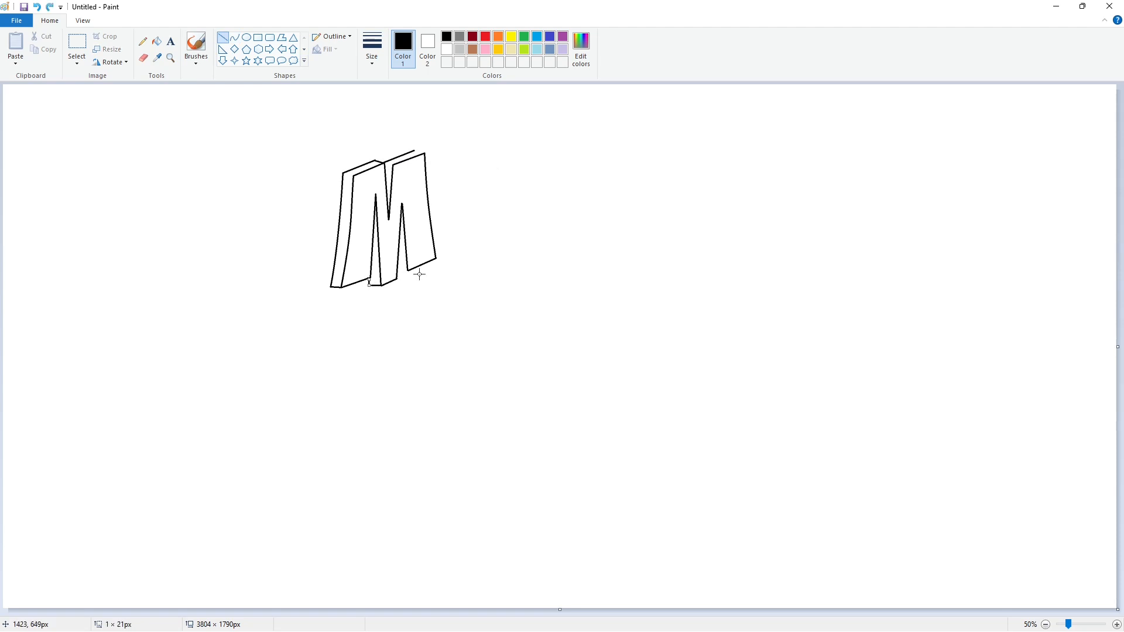
pyautogui.moveTo(370, 278); pyautogui.dragTo(398, 268)
pyautogui.click(234, 37)
pyautogui.moveTo(432, 157); pyautogui.dragTo(436, 244)
pyautogui.moveTo(431, 183); pyautogui.dragTo(432, 209)
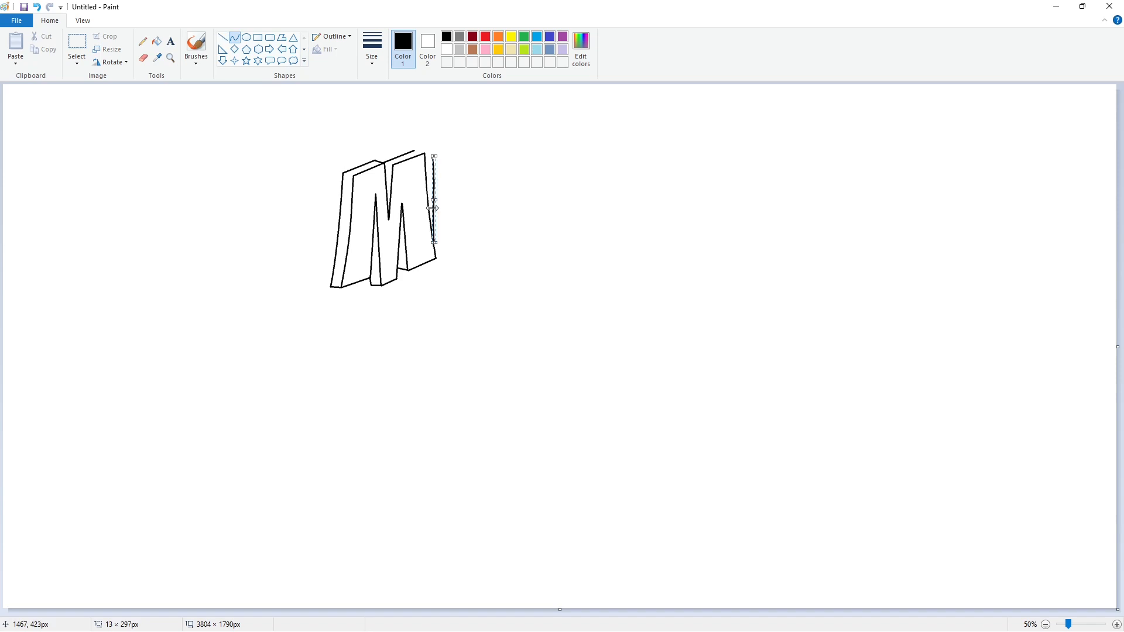
pyautogui.hotkey('ctrl', 'z')
# Draw the R beside the M with a slightly curved stem and a rounded bowl.
pyautogui.moveTo(433, 156); pyautogui.dragTo(435, 249)
pyautogui.moveTo(433, 187); pyautogui.dragTo(472, 197)
pyautogui.click(436, 191)
pyautogui.click(222, 37)
pyautogui.click(234, 37)
pyautogui.moveTo(468, 167); pyautogui.dragTo(491, 122)
pyautogui.moveTo(501, 138); pyautogui.dragTo(504, 144)
# Draw the R's diagonal leg and feet with straight lines, including the short depth edges beneath them.
pyautogui.click(223, 37)
pyautogui.click(485, 232)
pyautogui.moveTo(493, 228)
pyautogui.mouseDown()
pyautogui.moveTo(475, 256)
pyautogui.moveTo(464, 238)
pyautogui.mouseUp()
pyautogui.click(513, 245)
pyautogui.moveTo(465, 238)
pyautogui.mouseDown()
pyautogui.moveTo(454, 217)
pyautogui.moveTo(455, 254)
pyautogui.moveTo(423, 265)
pyautogui.moveTo(455, 236)
pyautogui.mouseUp()
pyautogui.click(547, 244)
pyautogui.click(473, 276)
pyautogui.click(498, 264)
pyautogui.click(557, 252)
pyautogui.click(525, 238)
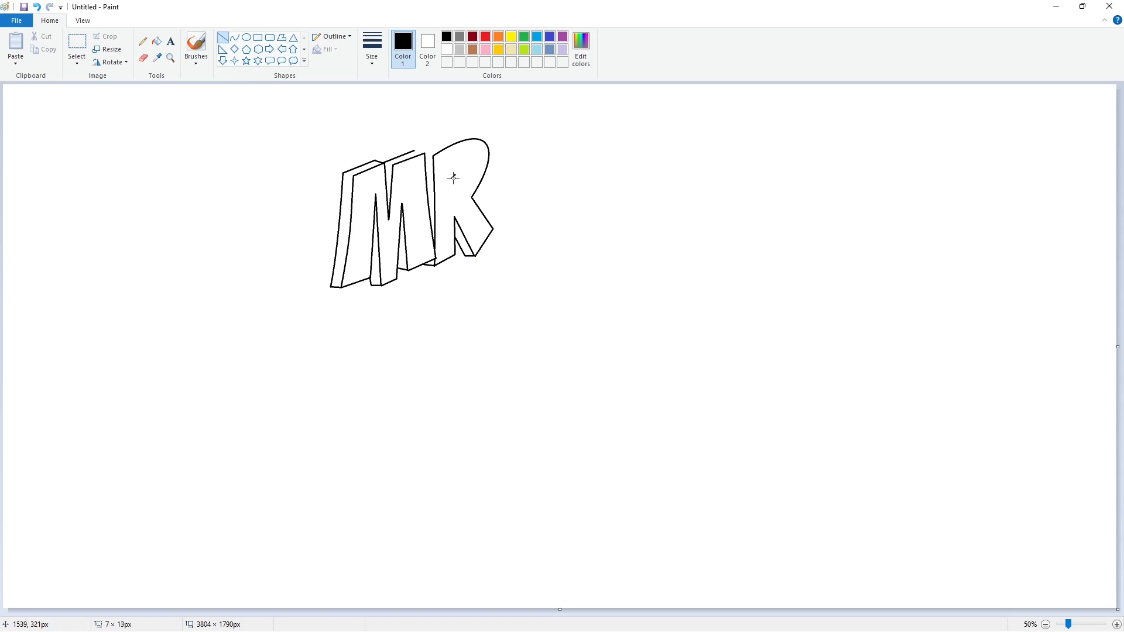
# Draw the curved counter inside the R's bowl and a curved depth edge over its top.
pyautogui.click(234, 37)
pyautogui.moveTo(454, 195); pyautogui.dragTo(455, 196)
pyautogui.doubleClick(470, 165)
pyautogui.click(525, 175)
pyautogui.moveTo(427, 146)
pyautogui.mouseDown()
pyautogui.moveTo(473, 138)
pyautogui.moveTo(431, 151)
pyautogui.mouseUp()
pyautogui.click(455, 138)
pyautogui.click(223, 38)
pyautogui.click(534, 147)
# Fill the depth faces of the M and R and the R's counter with black.
pyautogui.click(157, 41)
pyautogui.click(338, 235)
pyautogui.click(410, 156)
pyautogui.click(378, 257)
pyautogui.click(402, 246)
pyautogui.click(461, 182)
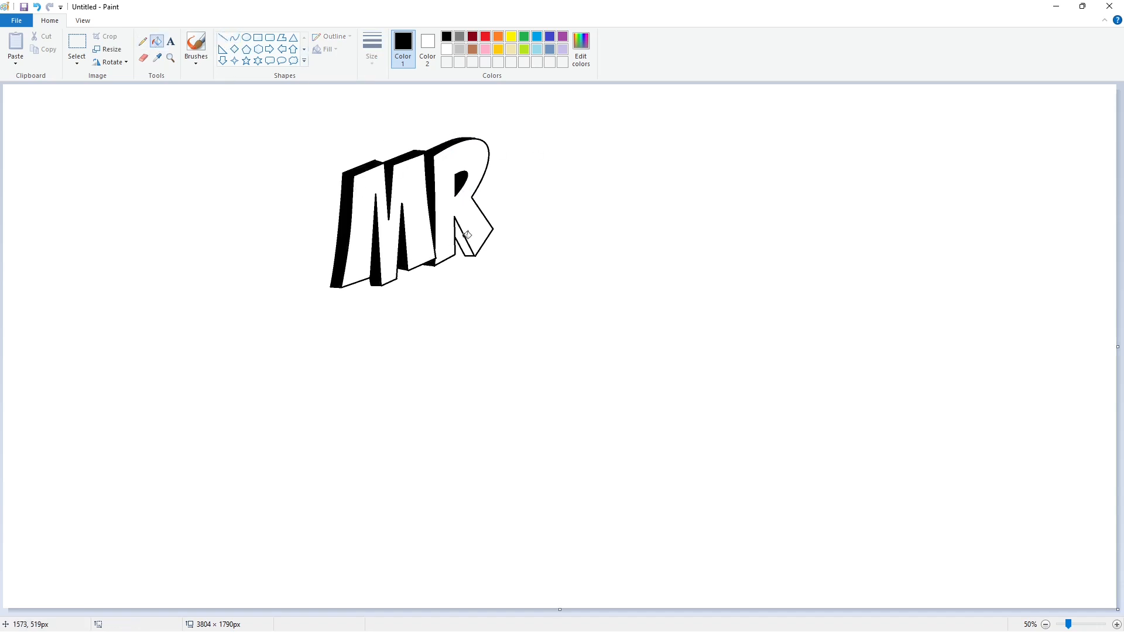
pyautogui.click(463, 237)
# Draw an oval about 109 × 99 px and place it in the blank area beside the M.
pyautogui.click(247, 38)
pyautogui.moveTo(493, 225); pyautogui.dragTo(526, 254)
pyautogui.moveTo(510, 239); pyautogui.dragTo(144, 173)
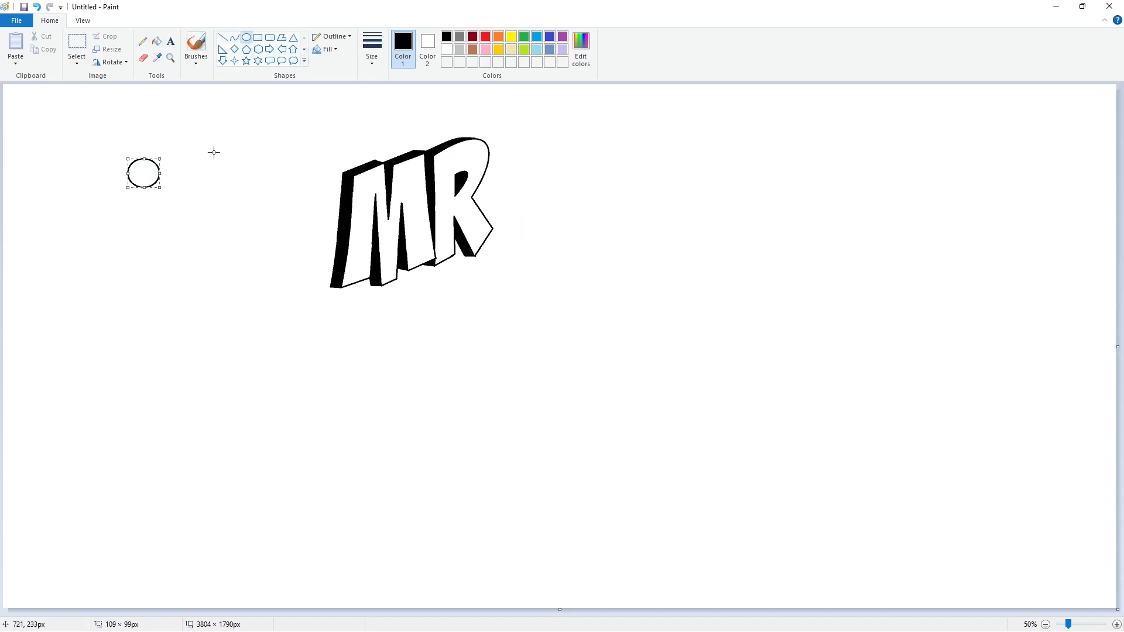
# Duplicate the oval and slant the copy with a skew value of 25.
pyautogui.click(77, 42)
pyautogui.moveTo(102, 132); pyautogui.dragTo(211, 235)
pyautogui.hotkey('ctrl', 'c')
pyautogui.hotkey('ctrl', 'v')
pyautogui.click(114, 63)
pyautogui.click(108, 50)
pyautogui.moveTo(140, 204); pyautogui.dragTo(128, 207)
pyautogui.write('25')
pyautogui.press('Return')
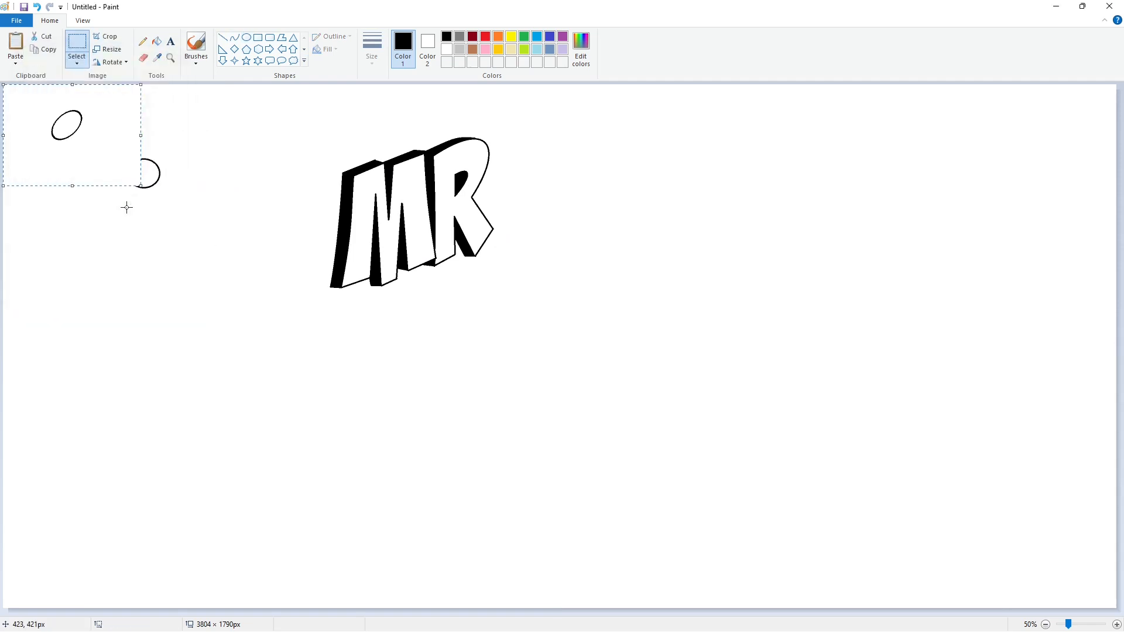
# Position the slanted oval at the R's foot as a period, with a transparent selection, and enlarge it slightly.
pyautogui.click(76, 61)
pyautogui.click(100, 169)
pyautogui.moveTo(74, 134); pyautogui.dragTo(517, 246)
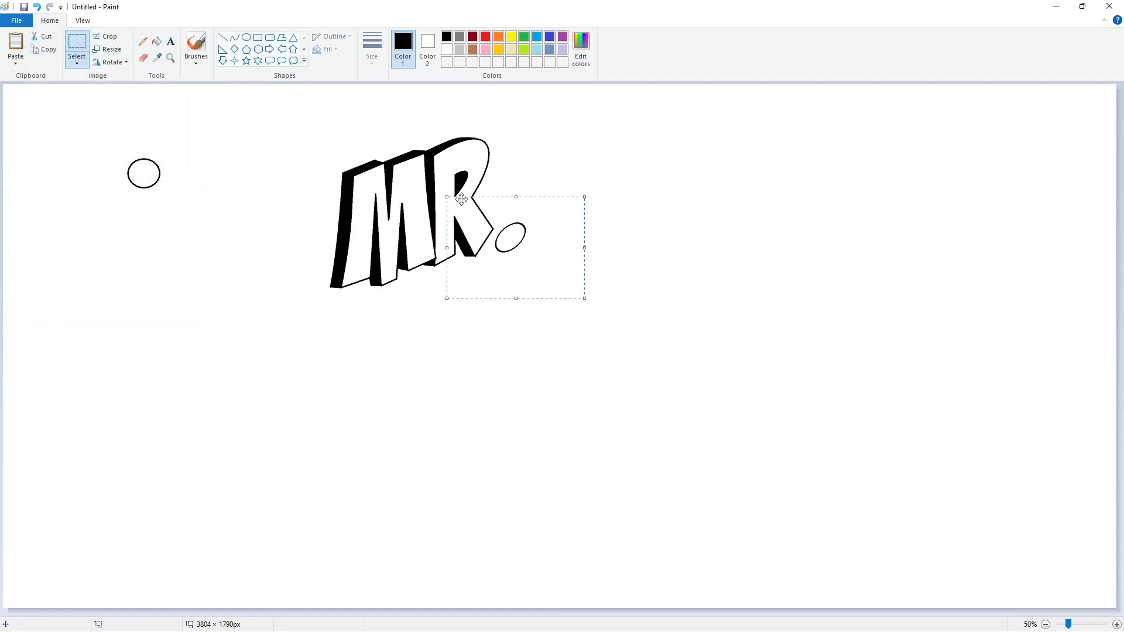
pyautogui.moveTo(586, 298); pyautogui.dragTo(592, 308)
pyautogui.moveTo(534, 264); pyautogui.dragTo(487, 240)
pyautogui.click(669, 268)
# Add a curved depth edge around the period and fill the depth face with black.
pyautogui.click(234, 37)
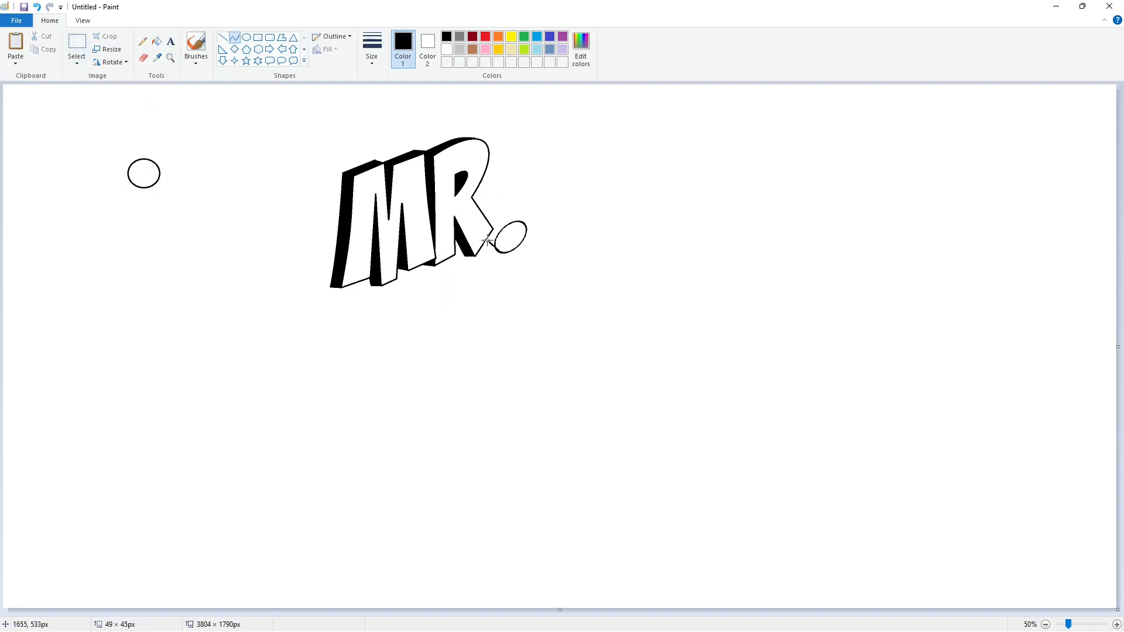
pyautogui.click(483, 251)
pyautogui.click(512, 223)
pyautogui.click(156, 41)
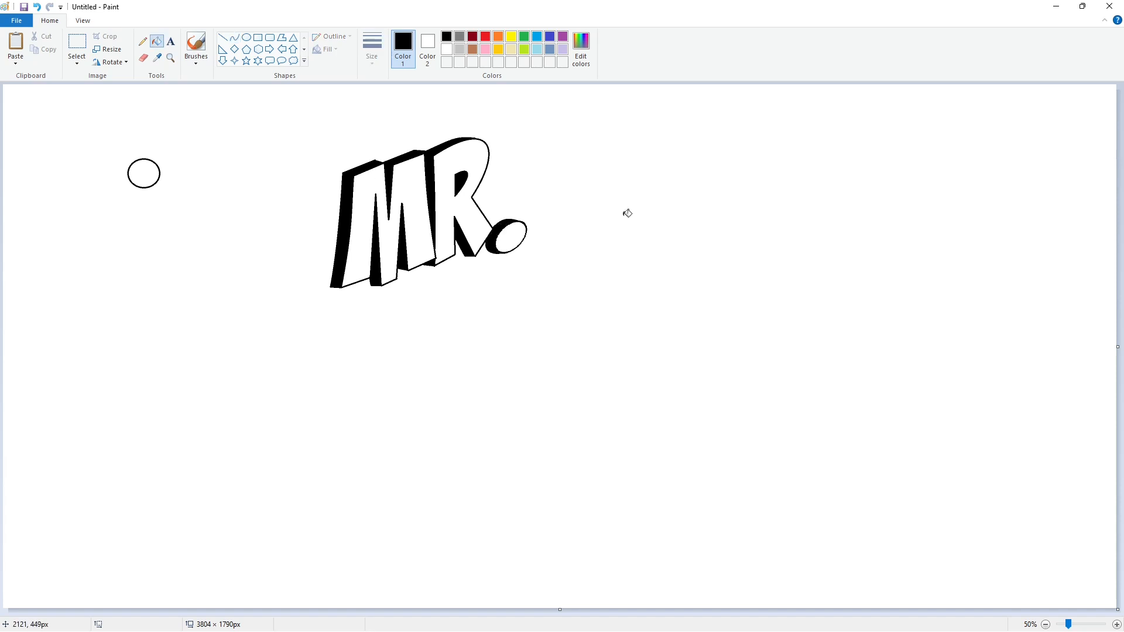
# Start a larger M below MR. with a curved outer side, slanted top, first inner leg and central notch.
pyautogui.click(235, 37)
pyautogui.moveTo(294, 337); pyautogui.dragTo(276, 508)
pyautogui.moveTo(285, 394)
pyautogui.mouseDown()
pyautogui.moveTo(291, 384)
pyautogui.moveTo(292, 400)
pyautogui.mouseUp()
pyautogui.click(223, 37)
pyautogui.moveTo(293, 338); pyautogui.dragTo(341, 319)
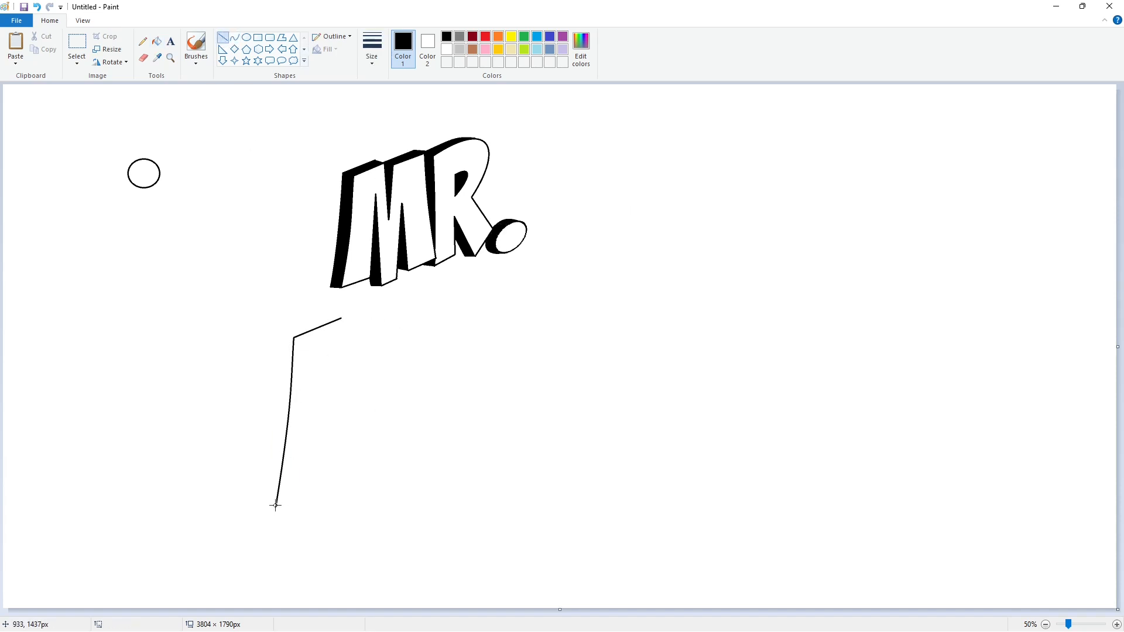
pyautogui.moveTo(275, 507)
pyautogui.mouseDown()
pyautogui.moveTo(318, 493)
pyautogui.moveTo(326, 360)
pyautogui.moveTo(336, 504)
pyautogui.mouseUp()
pyautogui.click(396, 487)
pyautogui.moveTo(341, 319)
pyautogui.mouseDown()
pyautogui.moveTo(346, 406)
pyautogui.moveTo(354, 321)
pyautogui.mouseUp()
pyautogui.click(385, 365)
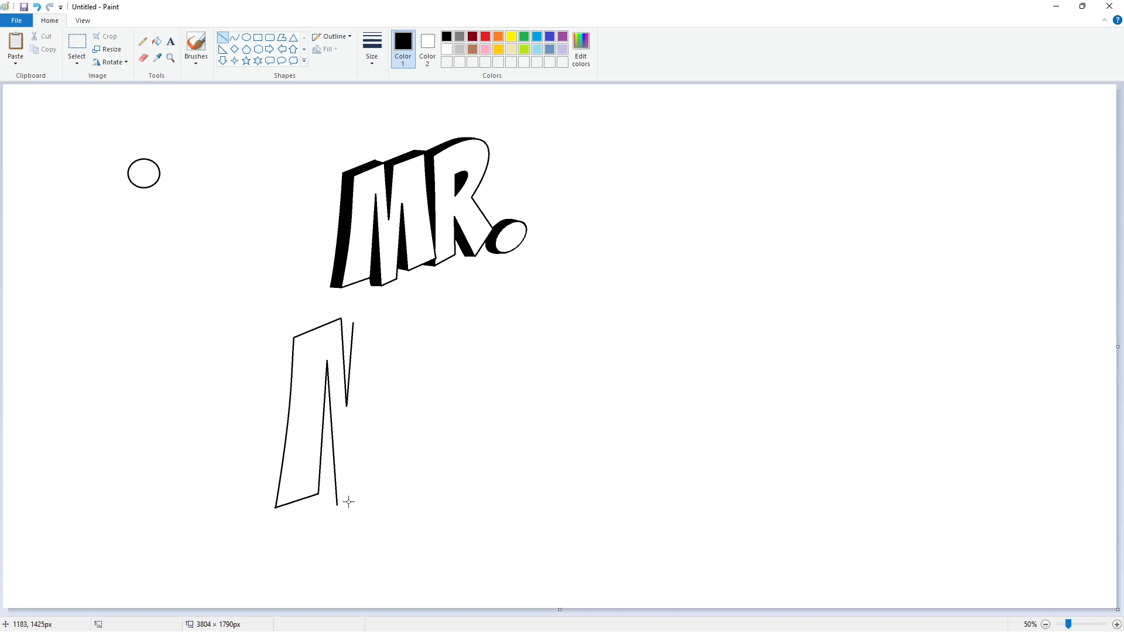
# Complete the larger M's outline with its second inner leg, slanted top, curved outer side and closing base.
pyautogui.moveTo(337, 504)
pyautogui.mouseDown()
pyautogui.moveTo(359, 495)
pyautogui.moveTo(367, 377)
pyautogui.moveTo(376, 481)
pyautogui.mouseUp()
pyautogui.click(394, 363)
pyautogui.moveTo(354, 321)
pyautogui.mouseDown()
pyautogui.moveTo(399, 301)
pyautogui.moveTo(419, 464)
pyautogui.mouseUp()
pyautogui.click(234, 37)
pyautogui.moveTo(400, 388); pyautogui.dragTo(405, 395)
pyautogui.click(405, 397)
pyautogui.click(222, 37)
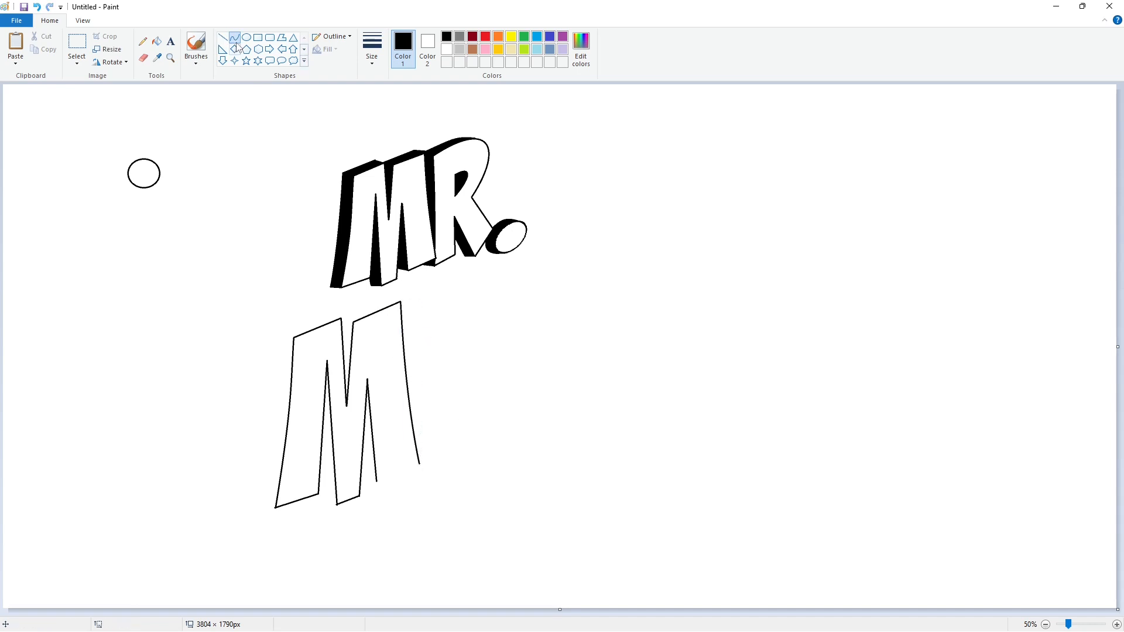
pyautogui.moveTo(403, 469); pyautogui.dragTo(419, 463)
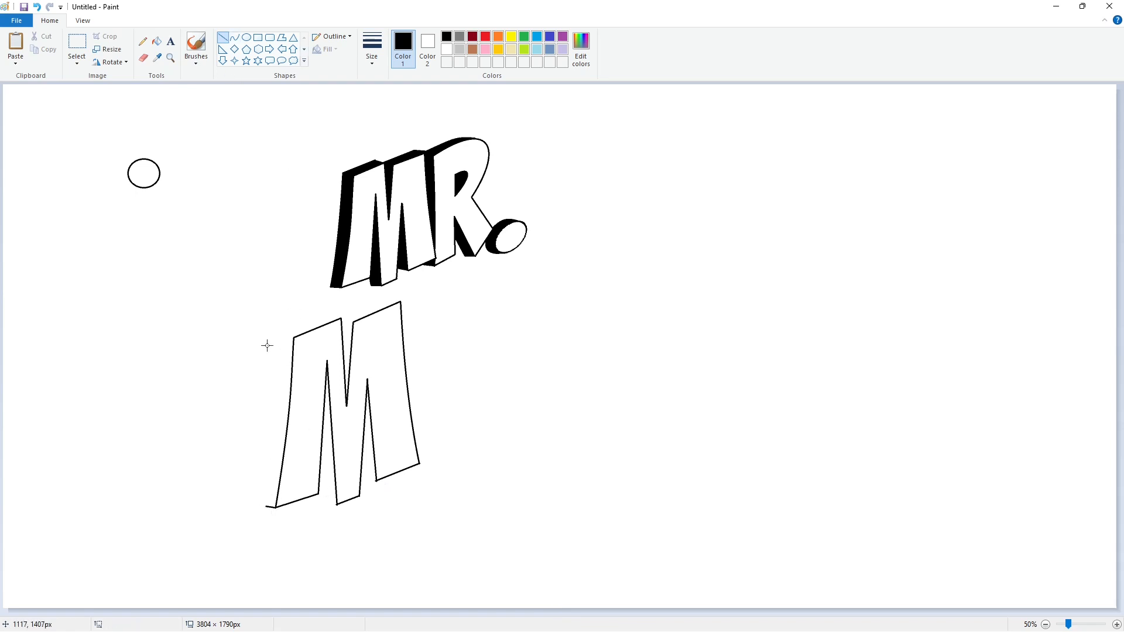
# Add offset depth edges to the larger M's curved side, slanted tops and inner feet.
pyautogui.click(234, 37)
pyautogui.moveTo(283, 335)
pyautogui.mouseDown()
pyautogui.moveTo(264, 506)
pyautogui.moveTo(281, 388)
pyautogui.mouseUp()
pyautogui.moveTo(273, 450); pyautogui.dragTo(277, 447)
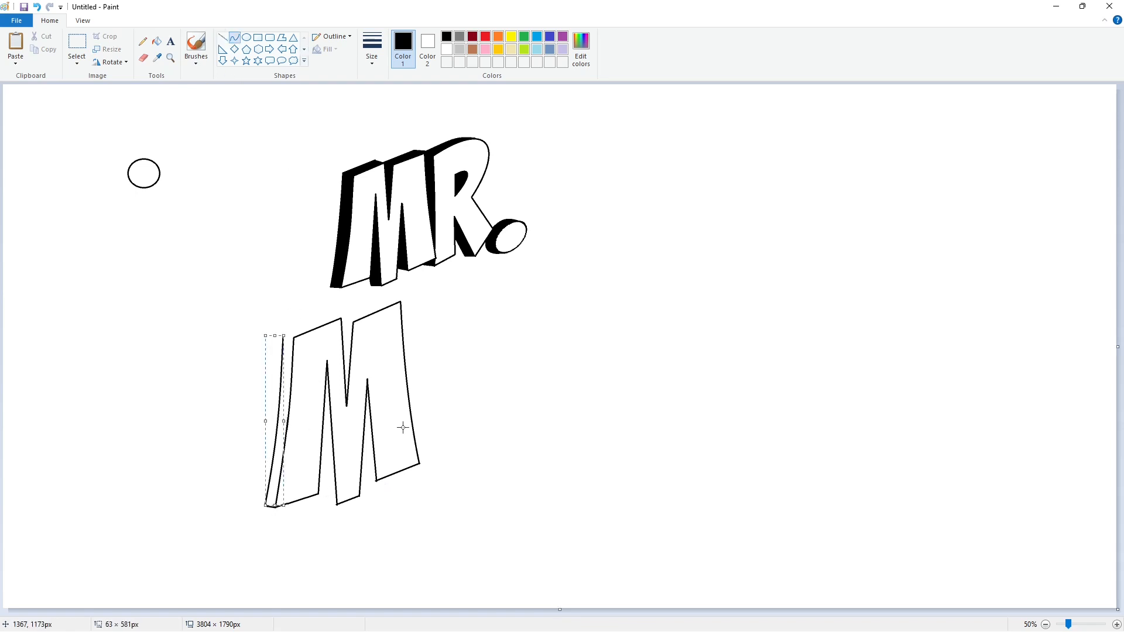
pyautogui.click(402, 427)
pyautogui.click(222, 37)
pyautogui.moveTo(284, 335); pyautogui.dragTo(342, 317)
pyautogui.moveTo(325, 504)
pyautogui.mouseDown()
pyautogui.moveTo(338, 504)
pyautogui.moveTo(321, 455)
pyautogui.mouseUp()
pyautogui.moveTo(343, 321); pyautogui.dragTo(401, 299)
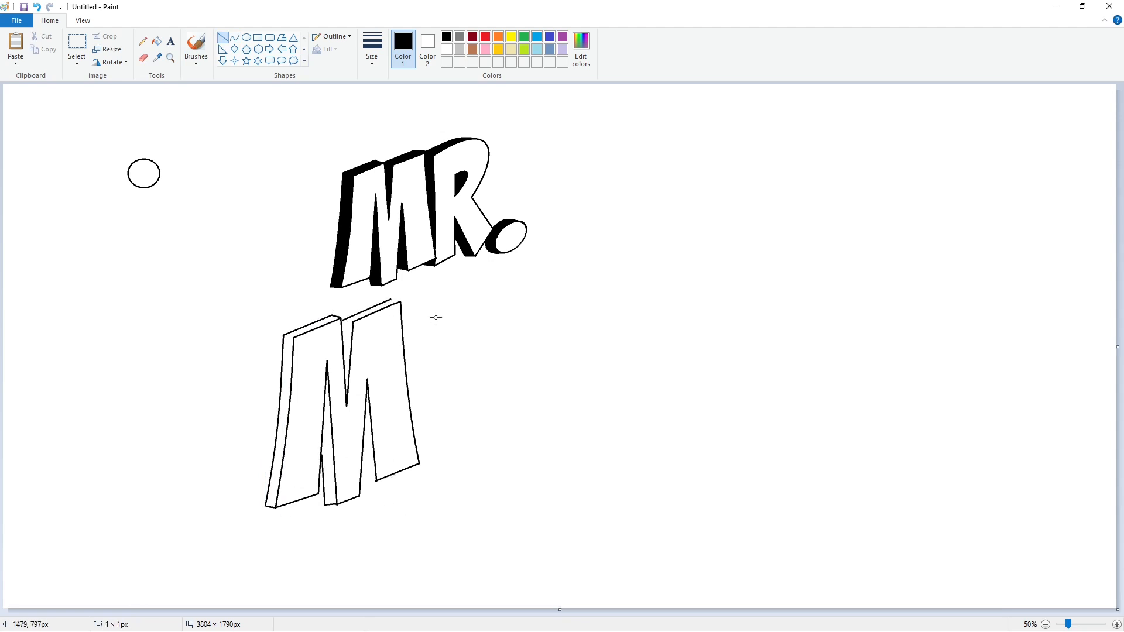
pyautogui.moveTo(376, 479); pyautogui.dragTo(373, 483)
# Fill the larger M's depth faces with black, including the central notch and the gaps between its legs.
pyautogui.click(157, 41)
pyautogui.click(280, 421)
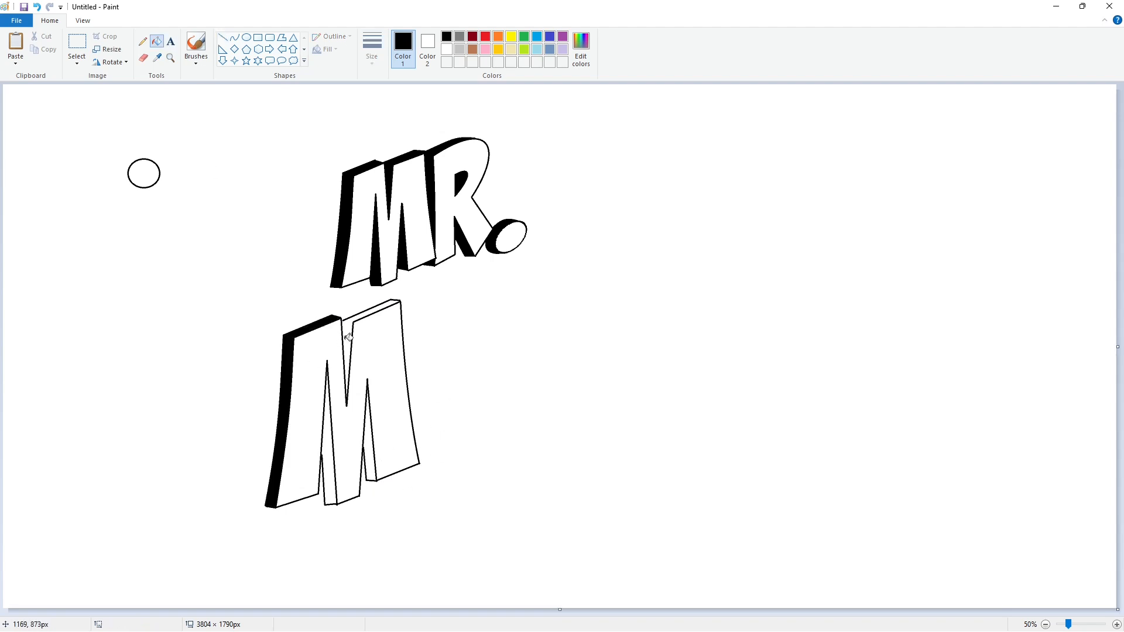
pyautogui.click(1117, 625)
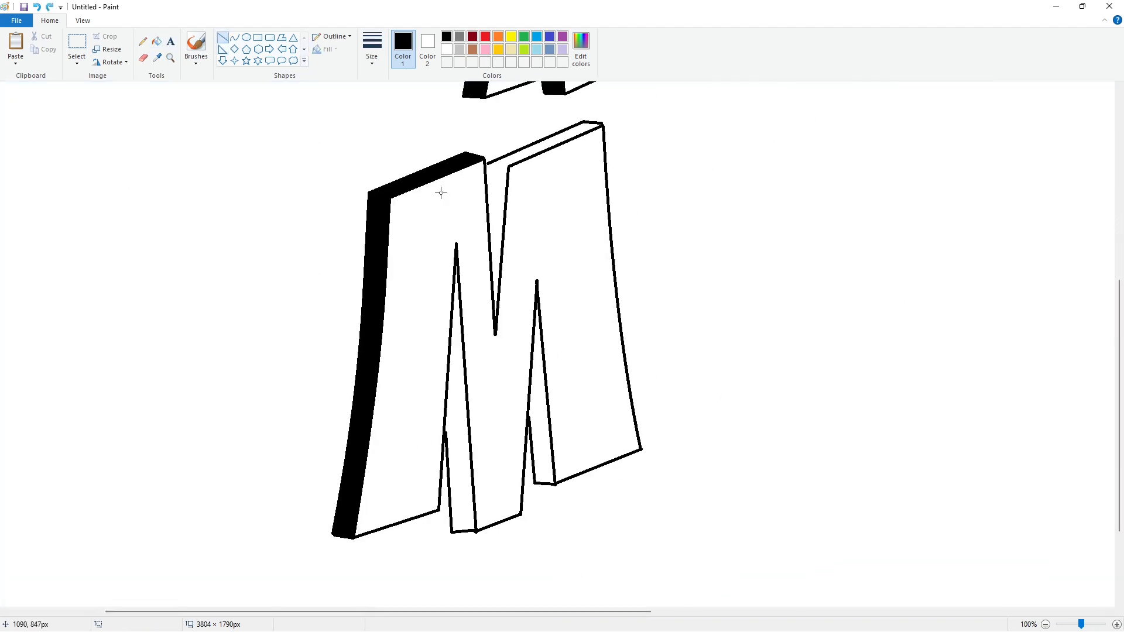
pyautogui.click(495, 210)
pyautogui.click(461, 469)
pyautogui.click(542, 422)
# Draw the black stem, slanted top and stepped arms of a block letter E beside the larger M.
pyautogui.click(447, 49)
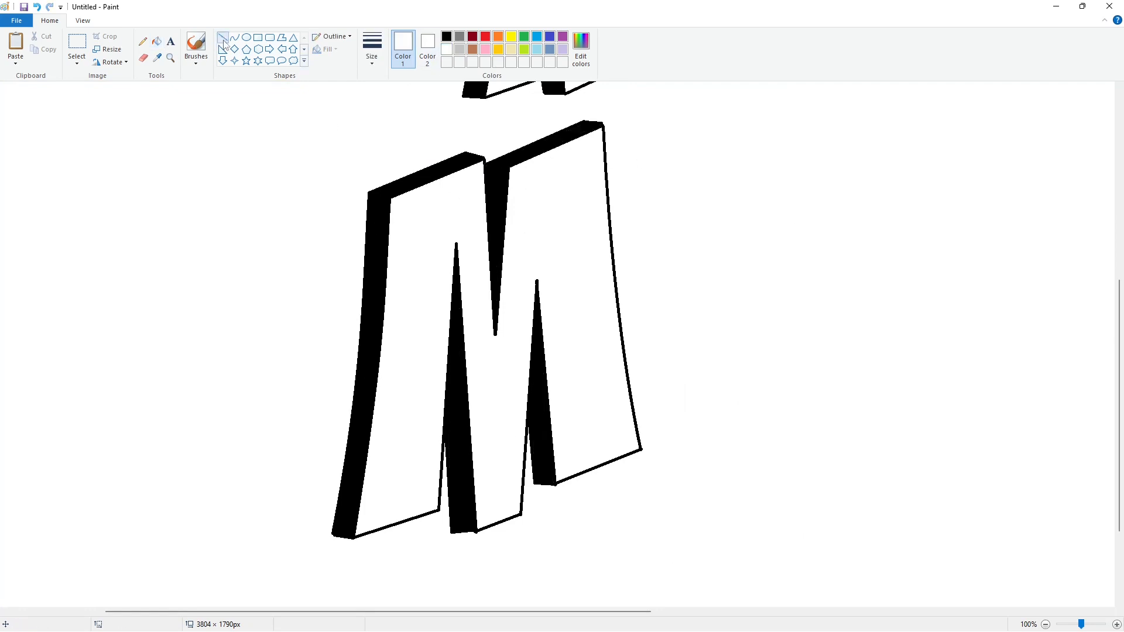
pyautogui.click(222, 37)
pyautogui.scroll(5, 705, 510)
pyautogui.scroll(-5, 706, 510)
pyautogui.keyDown('ctrl'); pyautogui.scroll(-1, 389, 494); pyautogui.keyUp('ctrl')
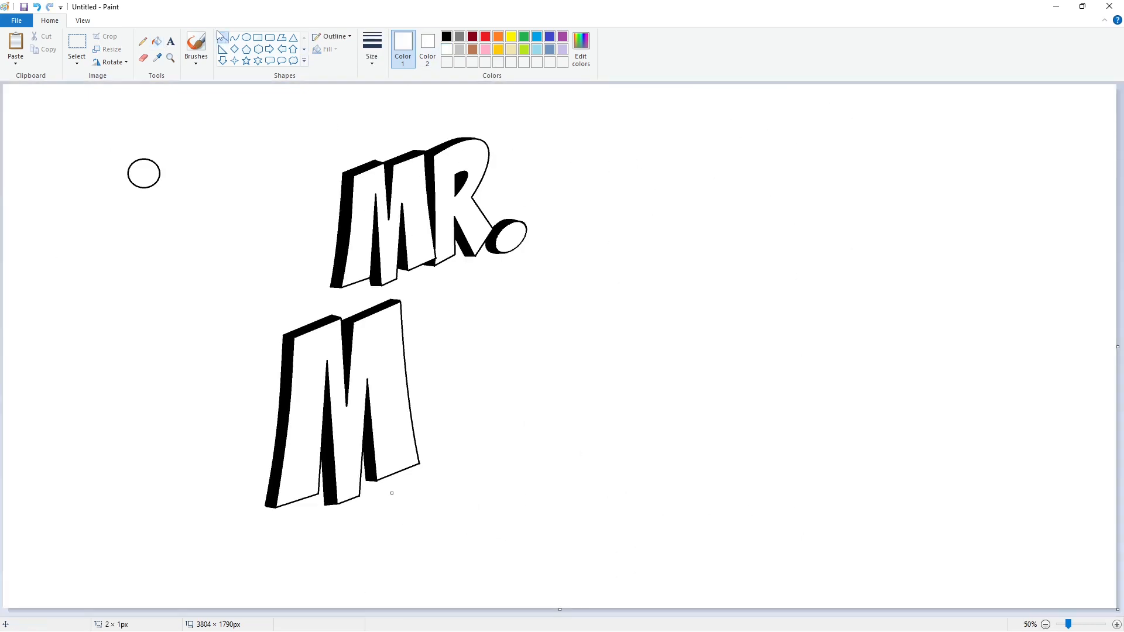
pyautogui.click(447, 36)
pyautogui.moveTo(414, 305); pyautogui.dragTo(416, 475)
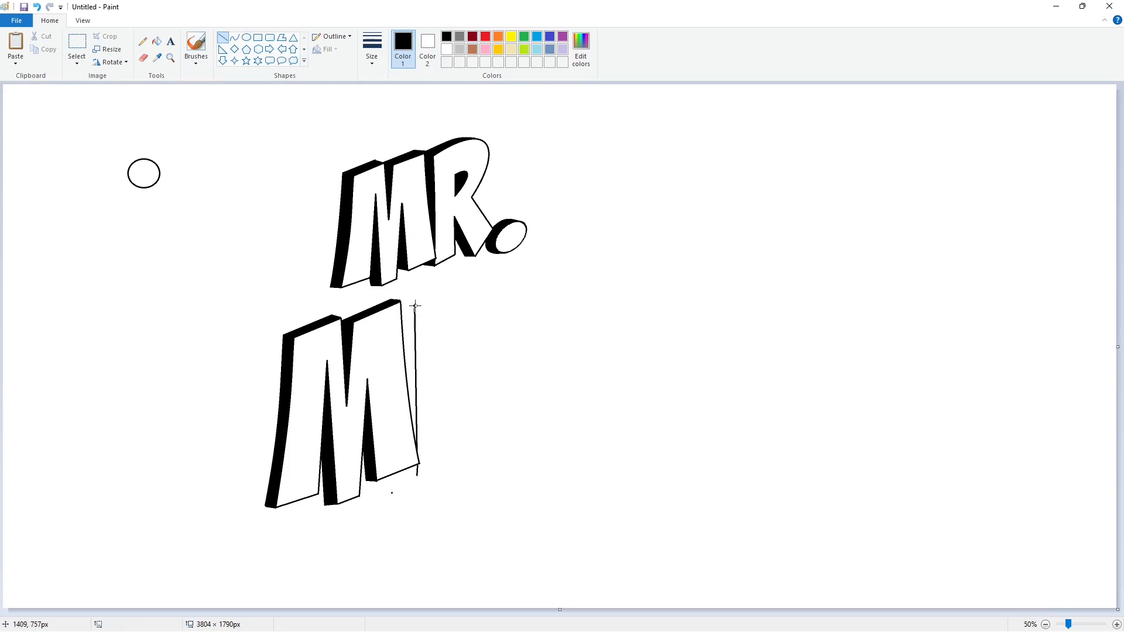
pyautogui.moveTo(415, 305)
pyautogui.mouseDown()
pyautogui.moveTo(484, 281)
pyautogui.moveTo(488, 330)
pyautogui.moveTo(450, 336)
pyautogui.moveTo(449, 362)
pyautogui.moveTo(481, 349)
pyautogui.moveTo(484, 380)
pyautogui.moveTo(448, 396)
pyautogui.moveTo(449, 413)
pyautogui.moveTo(482, 404)
pyautogui.mouseUp()
pyautogui.click(515, 337)
pyautogui.click(516, 354)
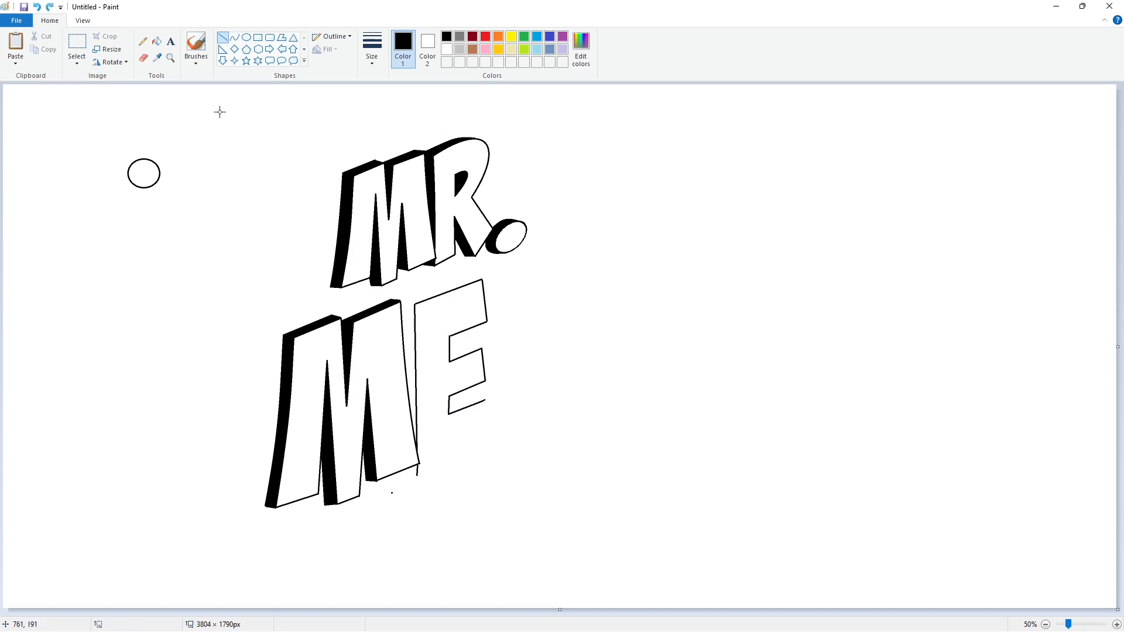
# Erase the stray dot beneath the larger M and close the bottom edge of the E.
pyautogui.click(52, 9)
pyautogui.click(145, 58)
pyautogui.click(372, 51)
pyautogui.click(398, 154)
pyautogui.moveTo(391, 493); pyautogui.dragTo(485, 445)
# Draw the curved sides and slanted top of a block letter A beside the E.
pyautogui.click(222, 37)
pyautogui.click(234, 38)
pyautogui.moveTo(502, 287); pyautogui.dragTo(480, 467)
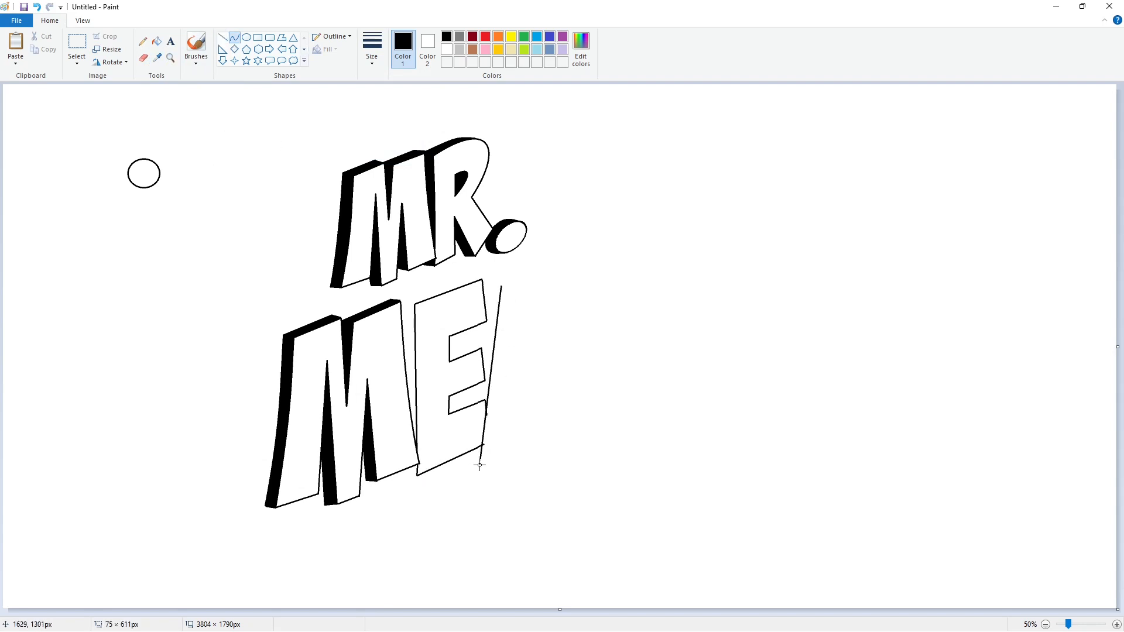
pyautogui.click(223, 38)
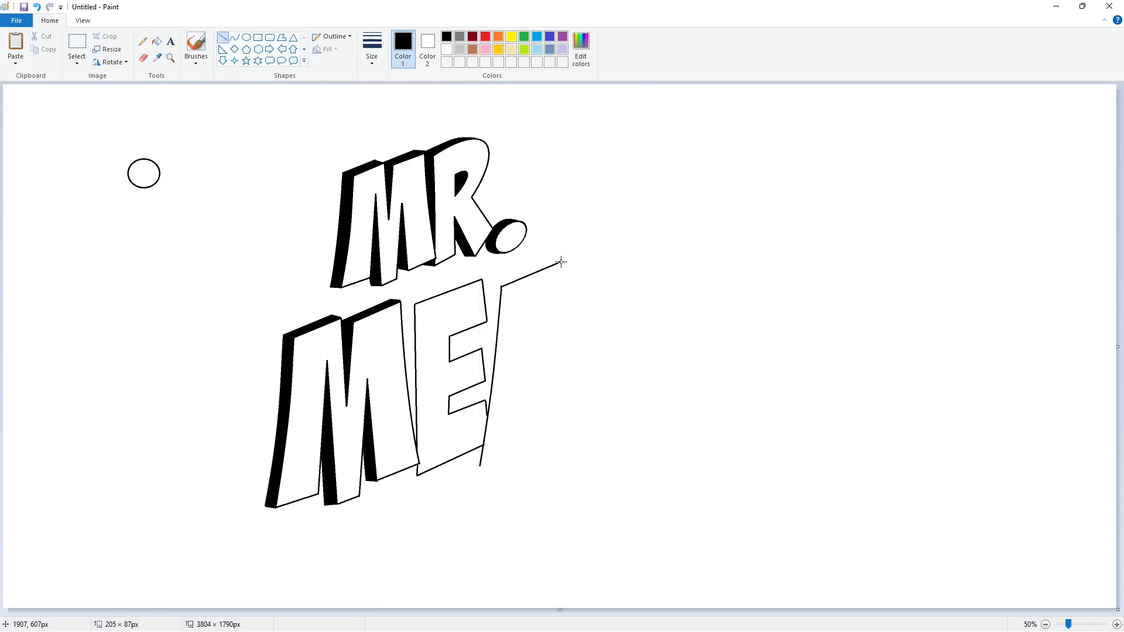
pyautogui.click(234, 37)
pyautogui.moveTo(563, 262); pyautogui.dragTo(583, 427)
pyautogui.moveTo(573, 347); pyautogui.dragTo(568, 347)
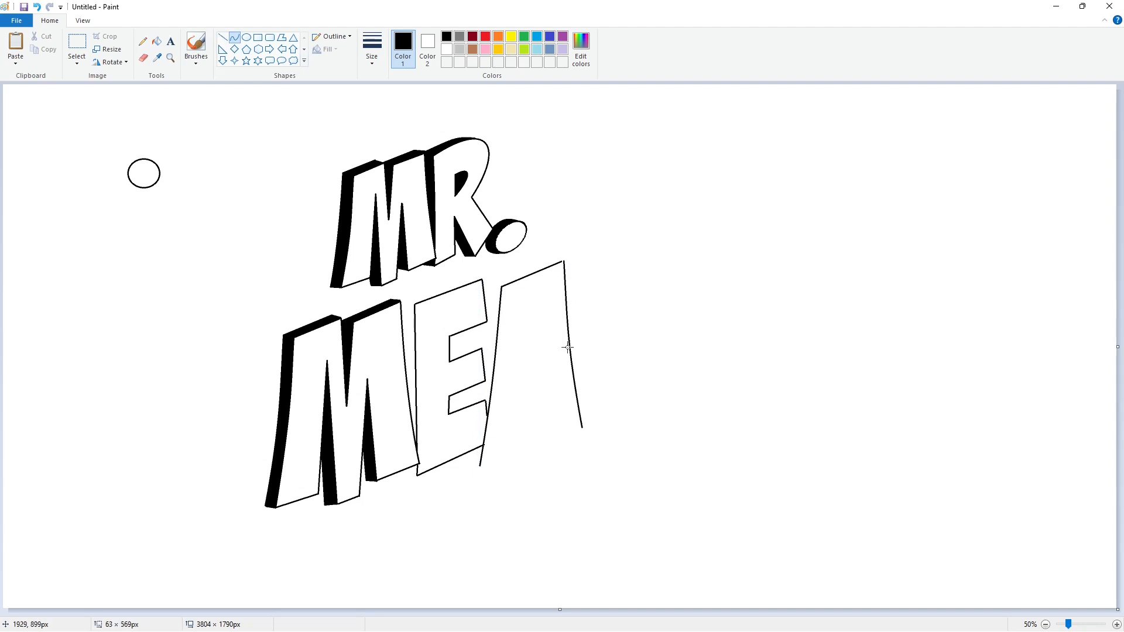
pyautogui.click(568, 347)
# Close the A's base around a small notch and draw the narrow counter inside it.
pyautogui.click(222, 37)
pyautogui.moveTo(480, 467)
pyautogui.mouseDown()
pyautogui.moveTo(528, 445)
pyautogui.moveTo(537, 419)
pyautogui.moveTo(535, 443)
pyautogui.moveTo(582, 429)
pyautogui.mouseUp()
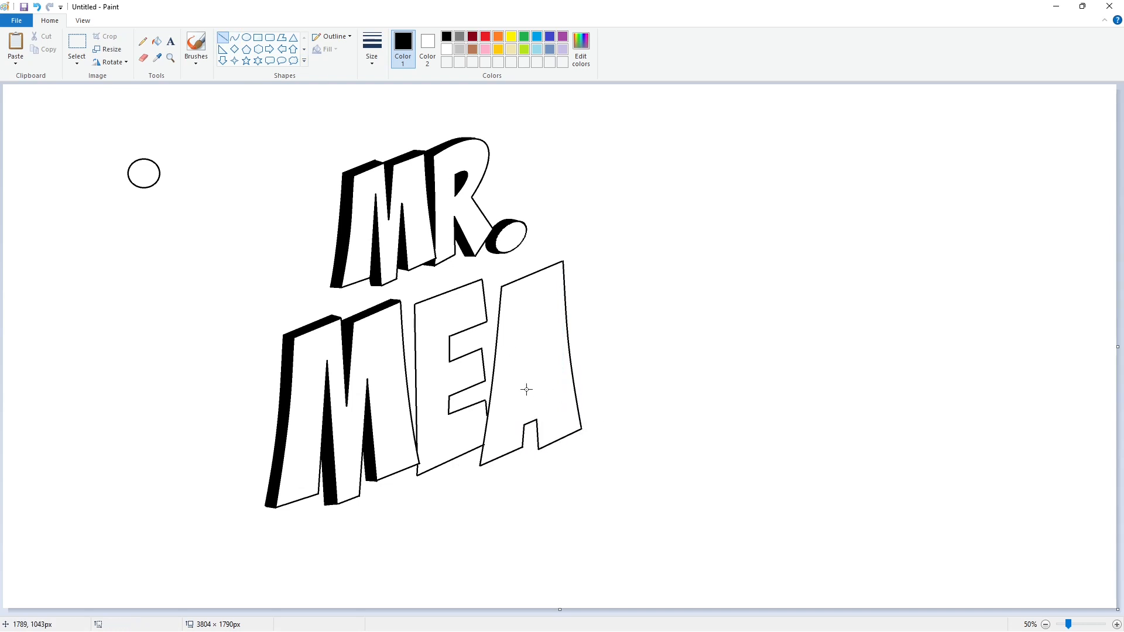
pyautogui.moveTo(525, 391)
pyautogui.mouseDown()
pyautogui.moveTo(531, 302)
pyautogui.moveTo(534, 389)
pyautogui.mouseUp()
# Add offset depth edges to the E's stem, slanted top, middle arm and foot.
pyautogui.moveTo(405, 302); pyautogui.dragTo(405, 358)
pyautogui.click(448, 343)
pyautogui.moveTo(406, 303); pyautogui.dragTo(482, 279)
pyautogui.click(527, 283)
pyautogui.click(523, 279)
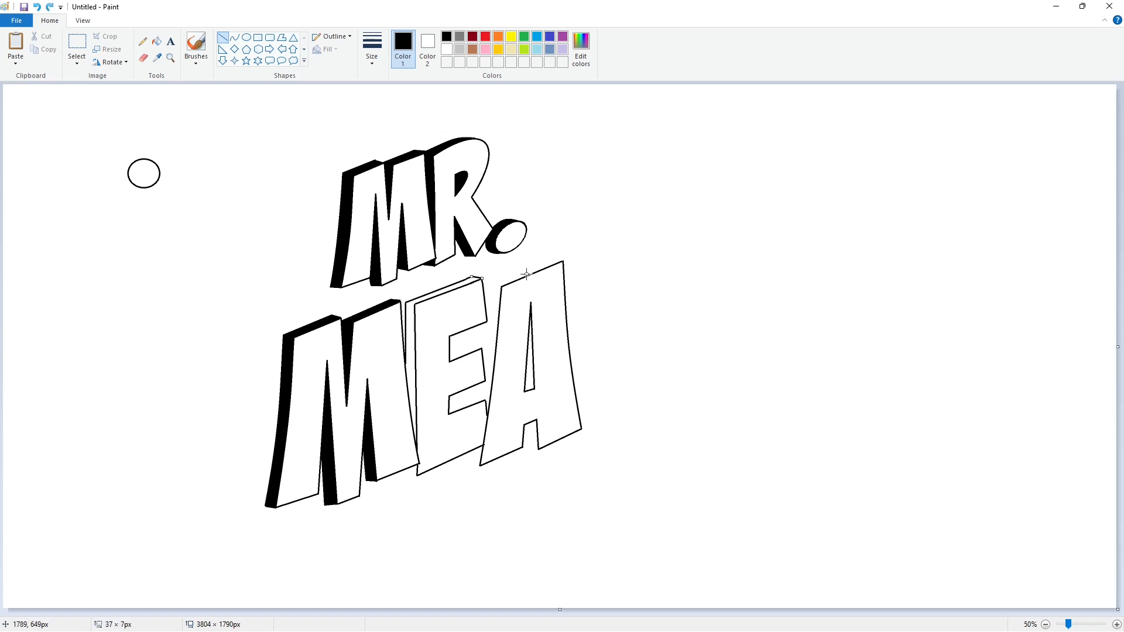
pyautogui.click(525, 276)
pyautogui.moveTo(479, 346); pyautogui.dragTo(449, 361)
pyautogui.moveTo(407, 475); pyautogui.dragTo(407, 469)
pyautogui.click(467, 464)
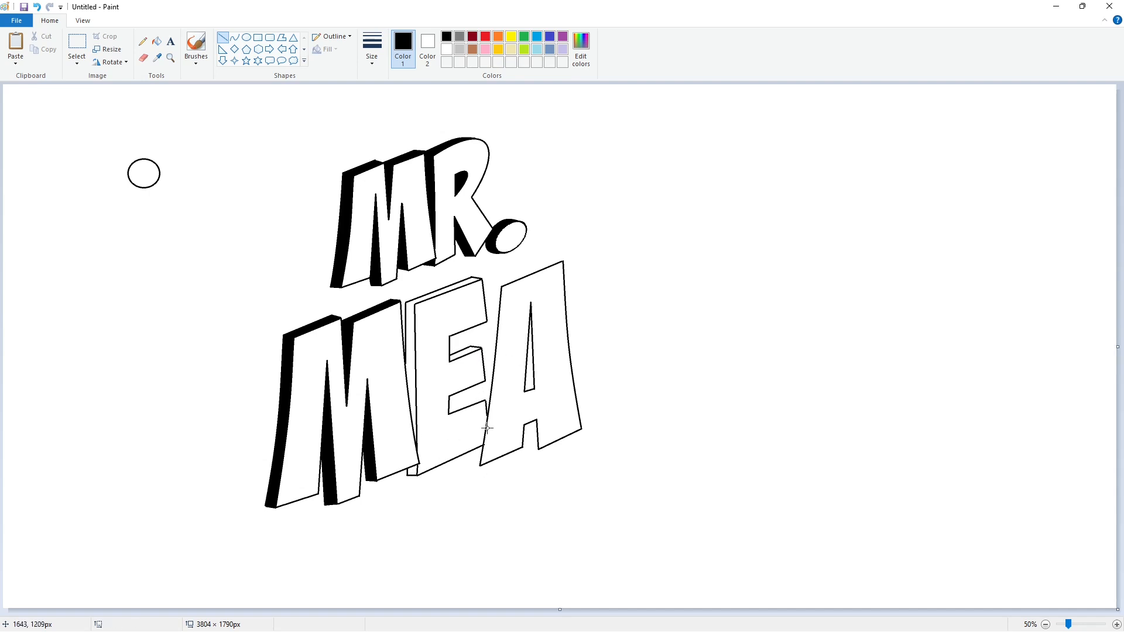
# Draw a curved depth edge beside the A's outer side facing the E, replacing the straight attempt.
pyautogui.moveTo(490, 286); pyautogui.dragTo(483, 361)
pyautogui.hotkey('ctrl', 'z')
pyautogui.click(235, 37)
pyautogui.moveTo(490, 286); pyautogui.dragTo(484, 363)
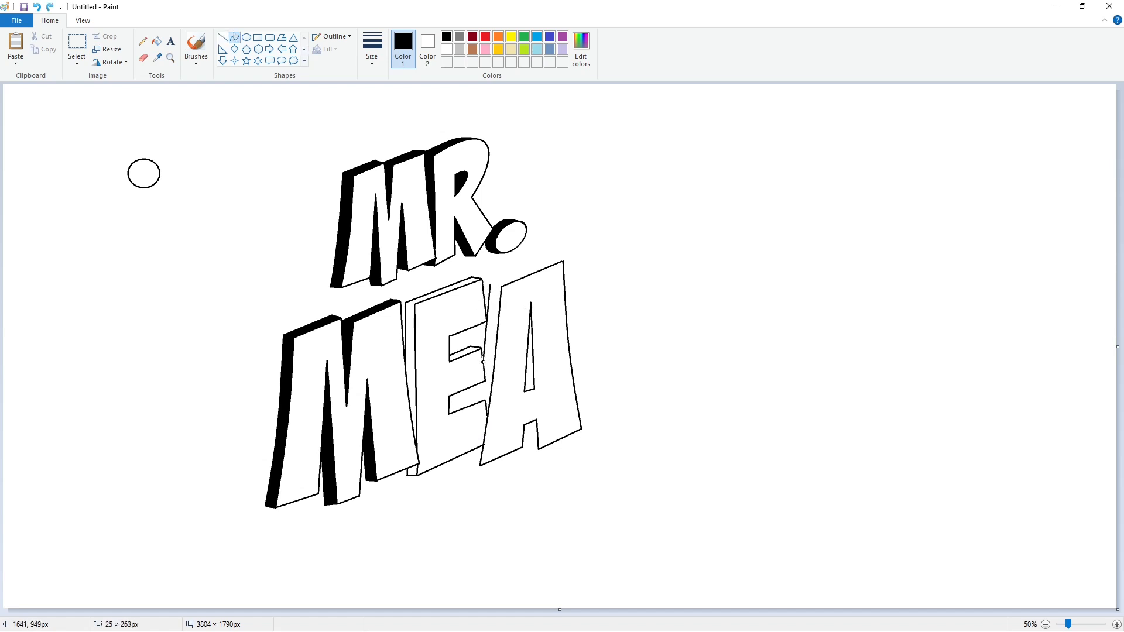
pyautogui.click(487, 333)
pyautogui.click(487, 332)
pyautogui.click(562, 332)
# Add the remaining depth edges to the E's lower arm and the A's feet and slanted top.
pyautogui.click(223, 37)
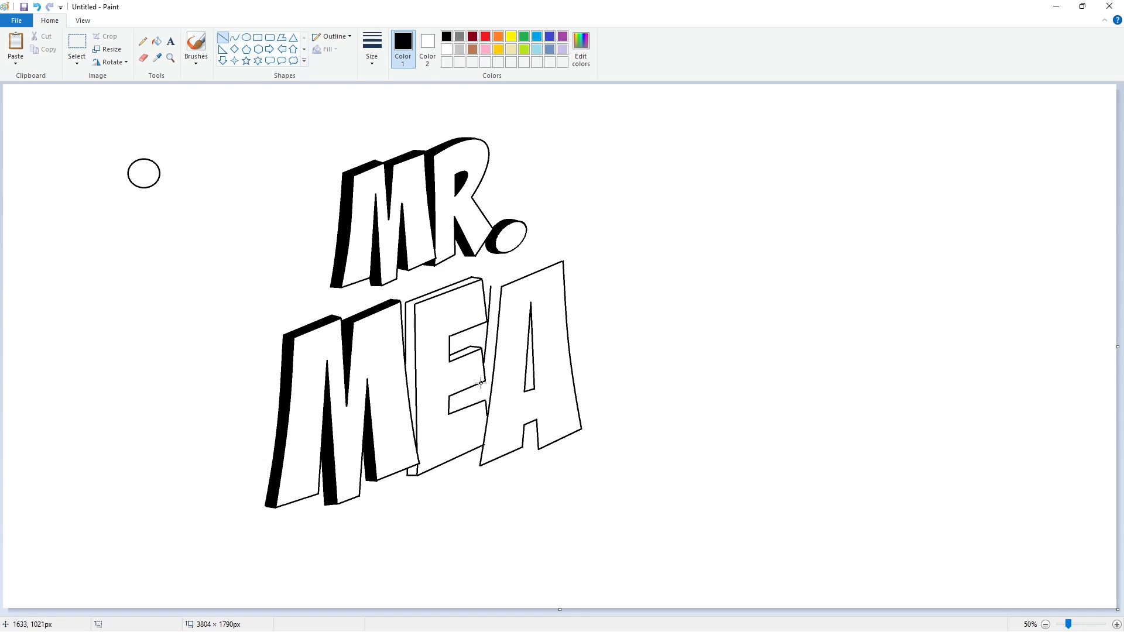
pyautogui.moveTo(483, 394); pyautogui.dragTo(448, 408)
pyautogui.moveTo(469, 465); pyautogui.dragTo(472, 452)
pyautogui.click(530, 450)
pyautogui.moveTo(490, 287); pyautogui.dragTo(563, 260)
pyautogui.click(593, 293)
pyautogui.click(582, 451)
# Fill the depth faces of the E and A in MEA with black.
pyautogui.click(157, 41)
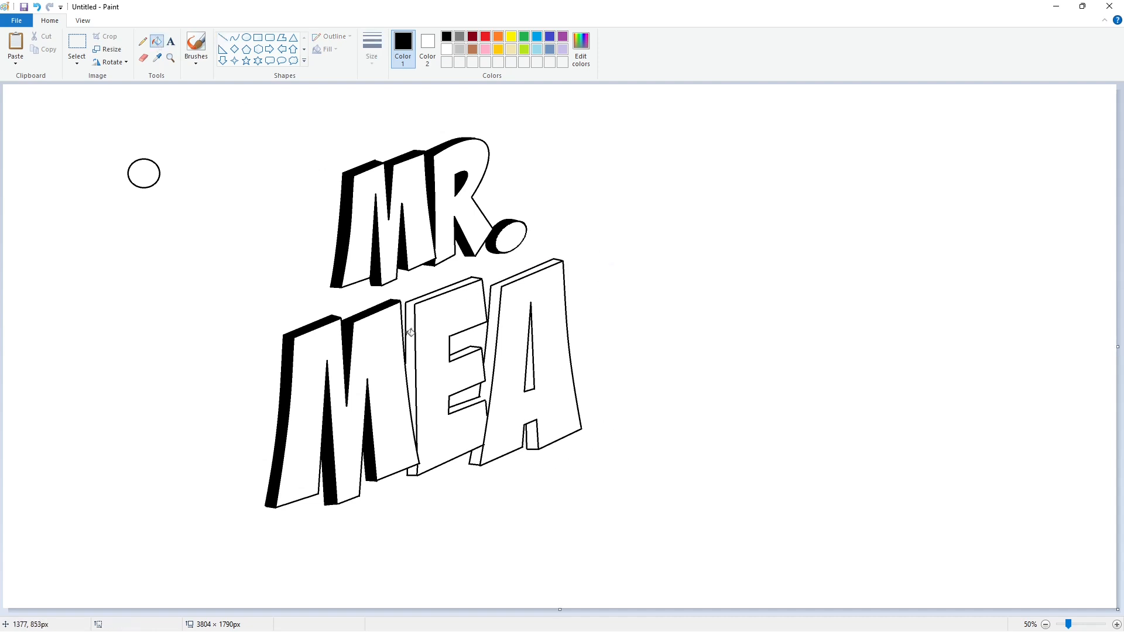
pyautogui.click(414, 453)
pyautogui.click(412, 471)
pyautogui.click(474, 412)
pyautogui.click(478, 355)
pyautogui.click(529, 357)
pyautogui.click(530, 433)
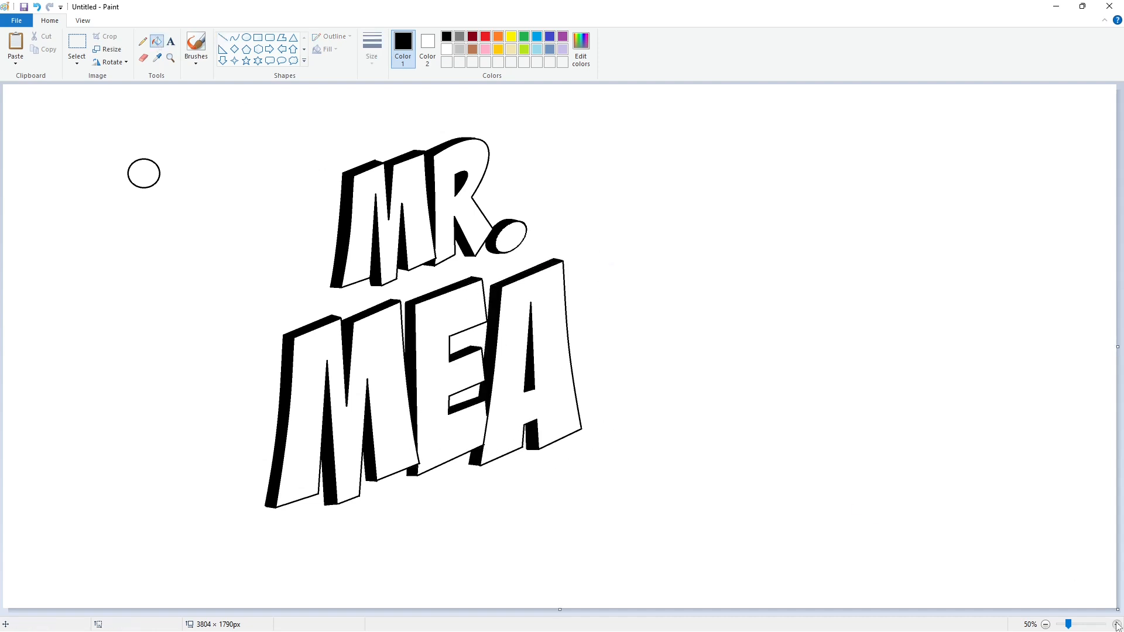
# Clear the black depth area overlapping the E's lower outer corner beside the A with white lines and a white fill.
pyautogui.click(1117, 625)
pyautogui.click(222, 37)
pyautogui.click(447, 49)
pyautogui.moveTo(461, 344); pyautogui.dragTo(466, 381)
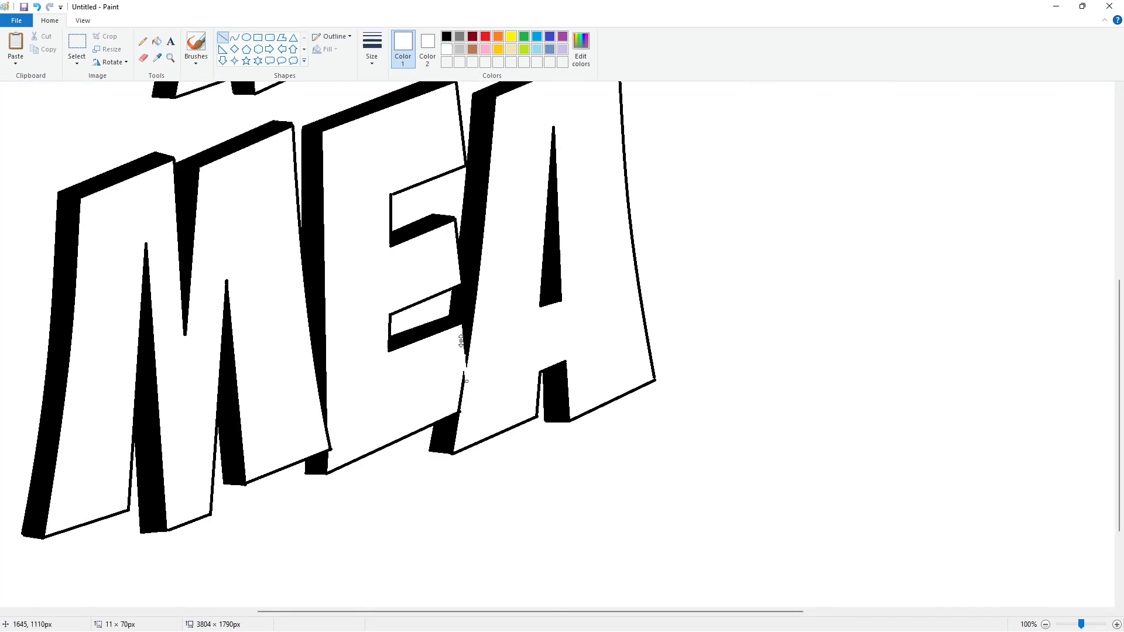
pyautogui.click(512, 358)
pyautogui.moveTo(449, 408)
pyautogui.mouseDown()
pyautogui.moveTo(474, 400)
pyautogui.moveTo(462, 392)
pyautogui.mouseUp()
pyautogui.click(514, 369)
pyautogui.click(157, 42)
pyautogui.click(461, 388)
pyautogui.click(223, 38)
pyautogui.click(759, 499)
pyautogui.scroll(2, 759, 500)
pyautogui.scroll(-1, 859, 489)
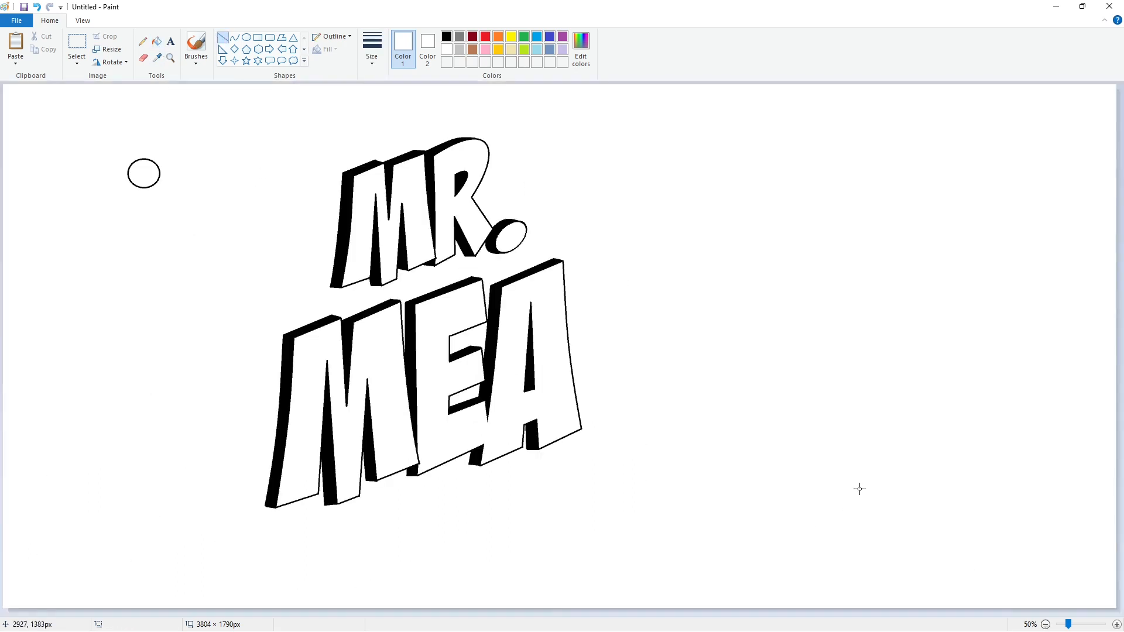
# Draw a black block T outline after the A, with a slanted top, short left arm and slightly curved stem side.
pyautogui.click(446, 37)
pyautogui.moveTo(566, 275); pyautogui.dragTo(653, 243)
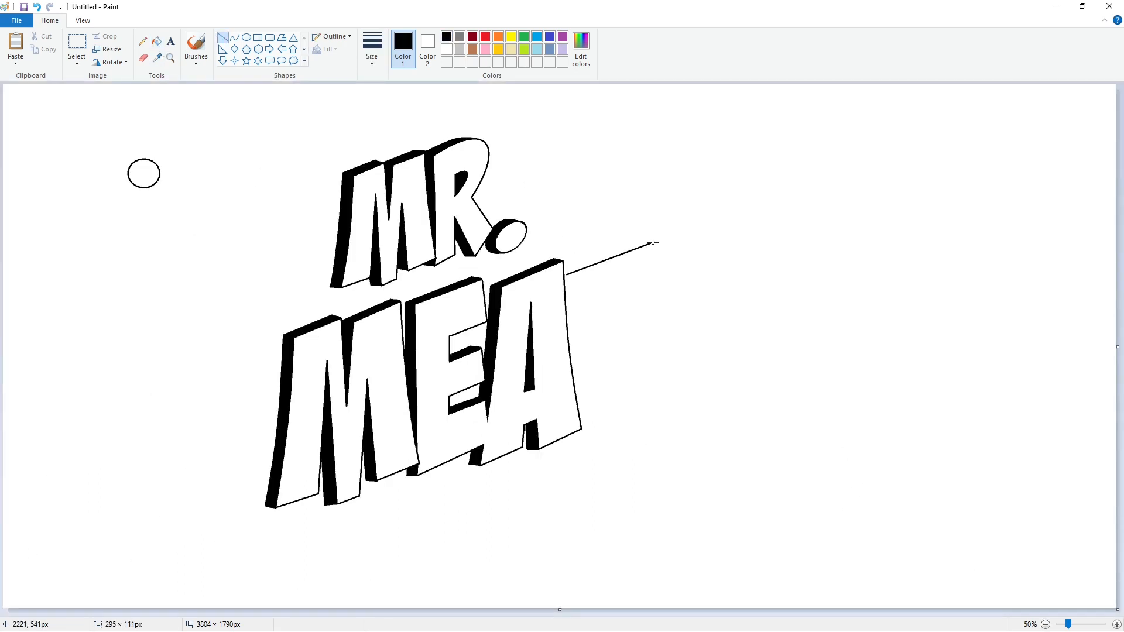
pyautogui.moveTo(567, 275)
pyautogui.mouseDown()
pyautogui.moveTo(577, 318)
pyautogui.moveTo(598, 309)
pyautogui.moveTo(597, 435)
pyautogui.moveTo(632, 419)
pyautogui.mouseUp()
pyautogui.click(234, 37)
pyautogui.moveTo(632, 296); pyautogui.dragTo(633, 419)
pyautogui.moveTo(633, 333); pyautogui.dragTo(630, 352)
pyautogui.click(223, 37)
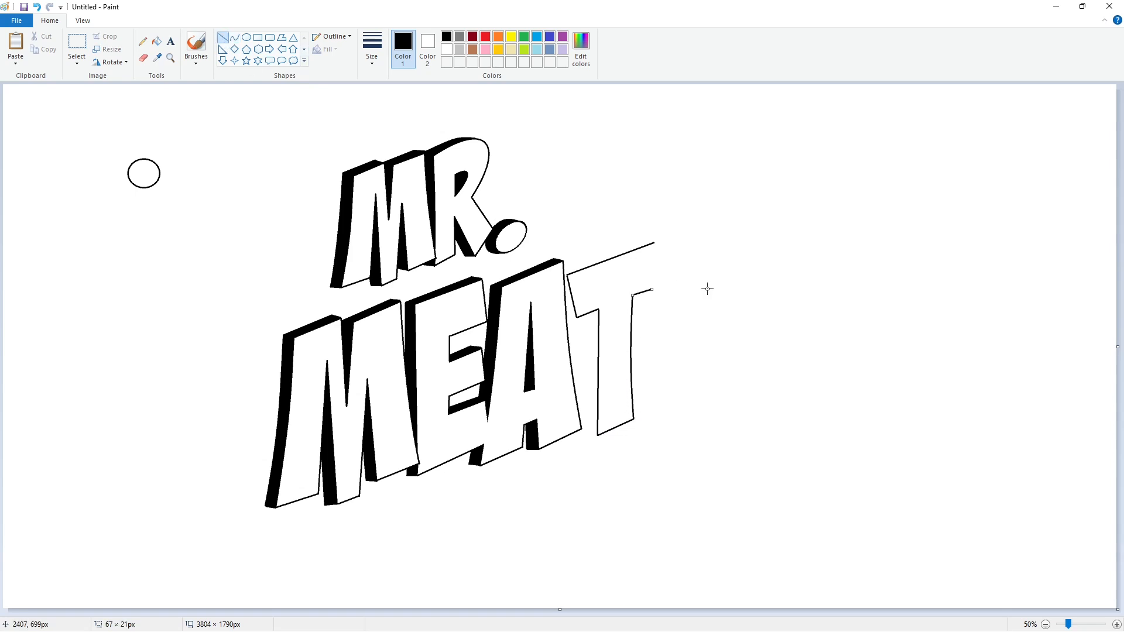
# Draw the Y's outline beside the T and join its lower arm edge to the underside of the T's right arm.
pyautogui.moveTo(654, 243)
pyautogui.mouseDown()
pyautogui.moveTo(653, 263)
pyautogui.moveTo(682, 241)
pyautogui.moveTo(692, 299)
pyautogui.moveTo(706, 242)
pyautogui.moveTo(743, 237)
pyautogui.moveTo(697, 413)
pyautogui.moveTo(662, 416)
pyautogui.mouseUp()
pyautogui.hotkey('ctrl', 'z')
pyautogui.click(234, 37)
pyautogui.click(222, 37)
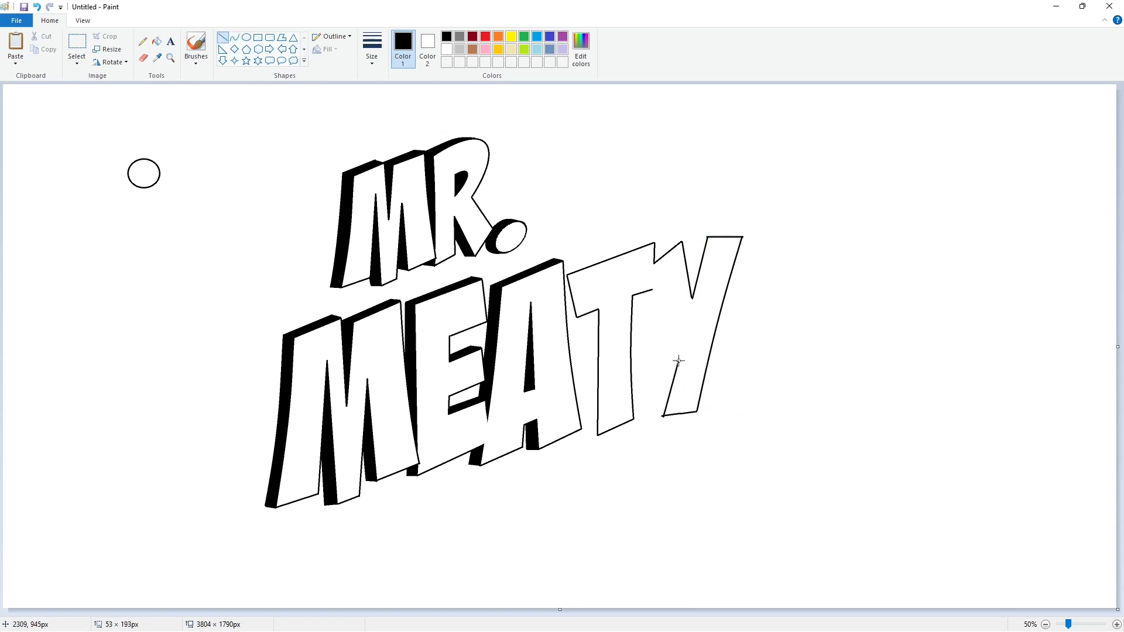
pyautogui.moveTo(678, 361); pyautogui.dragTo(678, 360)
pyautogui.click(755, 371)
pyautogui.moveTo(652, 289); pyautogui.dragTo(678, 360)
pyautogui.click(744, 336)
# Add offset depth edges to the T's top, left arm and stem and to the Y's lower left side.
pyautogui.moveTo(568, 271); pyautogui.dragTo(654, 243)
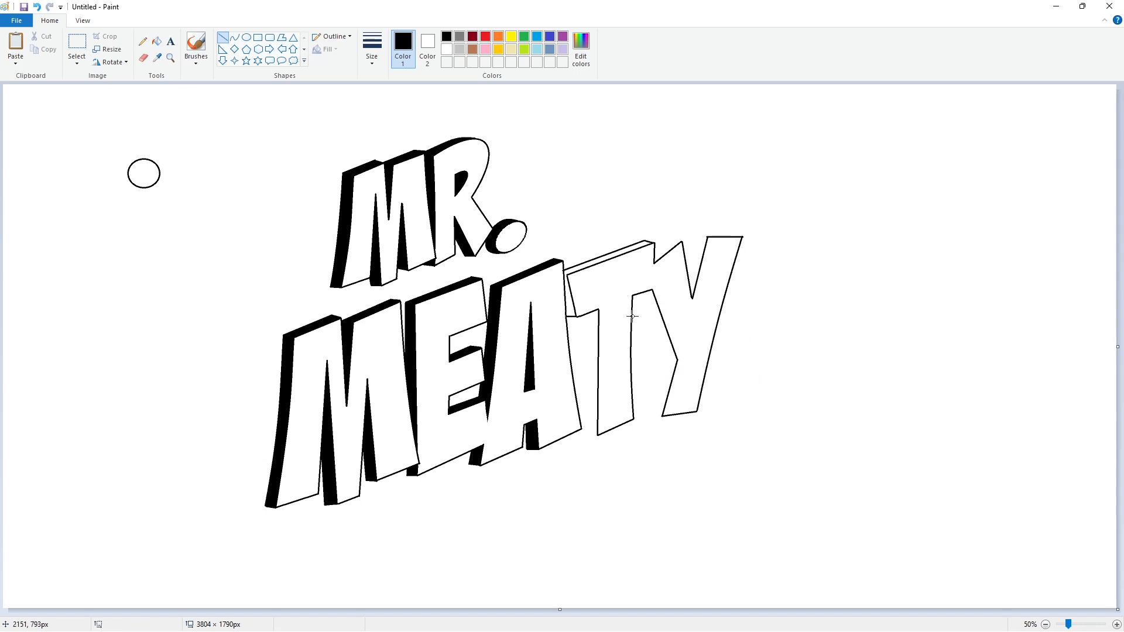
pyautogui.moveTo(587, 314); pyautogui.dragTo(597, 435)
pyautogui.moveTo(641, 293)
pyautogui.mouseDown()
pyautogui.moveTo(684, 406)
pyautogui.moveTo(653, 417)
pyautogui.mouseUp()
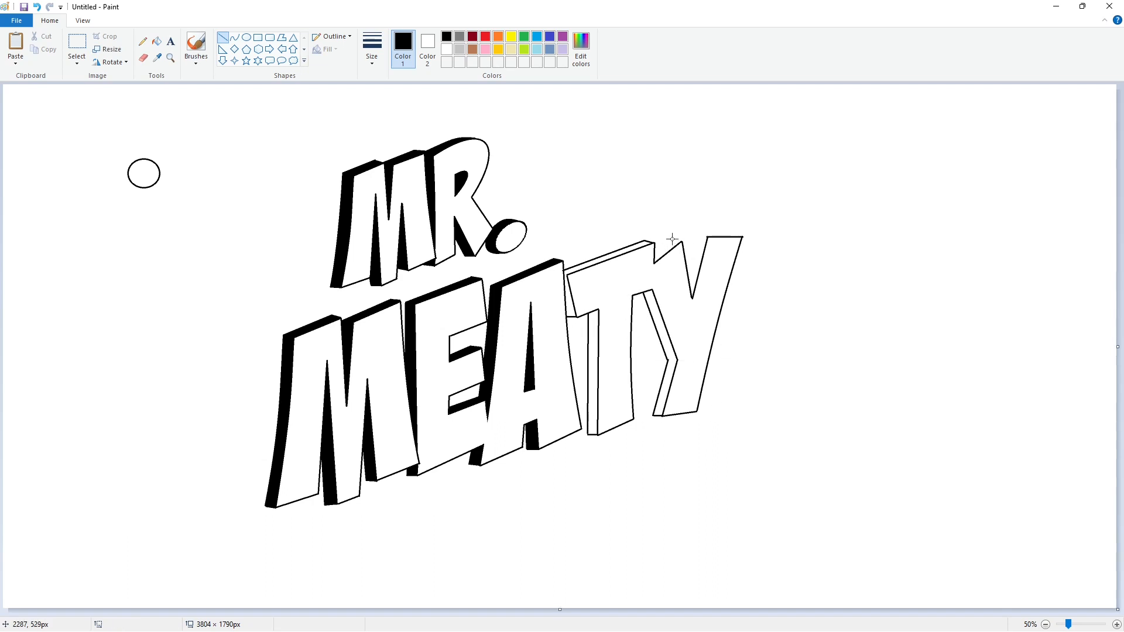
# Add offset depth edges to the tops and inner sides of the Y's two upper arms.
pyautogui.click(752, 246)
pyautogui.moveTo(674, 239)
pyautogui.mouseDown()
pyautogui.moveTo(653, 252)
pyautogui.moveTo(687, 272)
pyautogui.mouseUp()
pyautogui.click(745, 254)
pyautogui.click(754, 264)
pyautogui.click(805, 265)
pyautogui.click(767, 253)
# Fill the depth faces of the T and Y with black.
pyautogui.click(1083, 623)
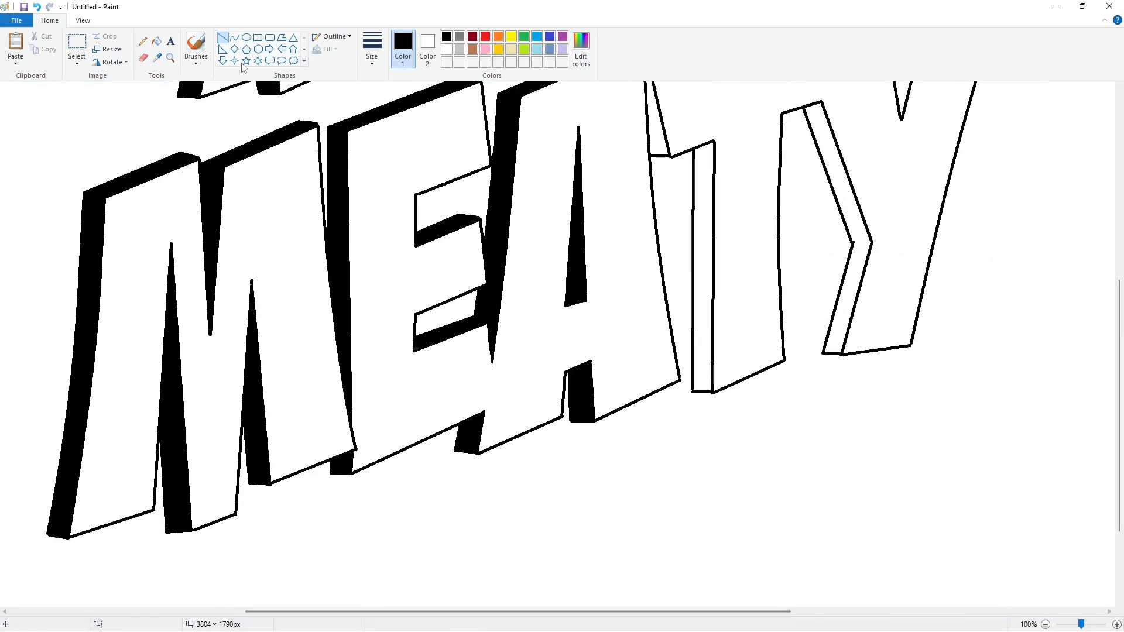
pyautogui.click(156, 42)
pyautogui.scroll(2, 661, 275)
pyautogui.click(663, 276)
pyautogui.click(707, 319)
pyautogui.click(841, 315)
pyautogui.click(896, 181)
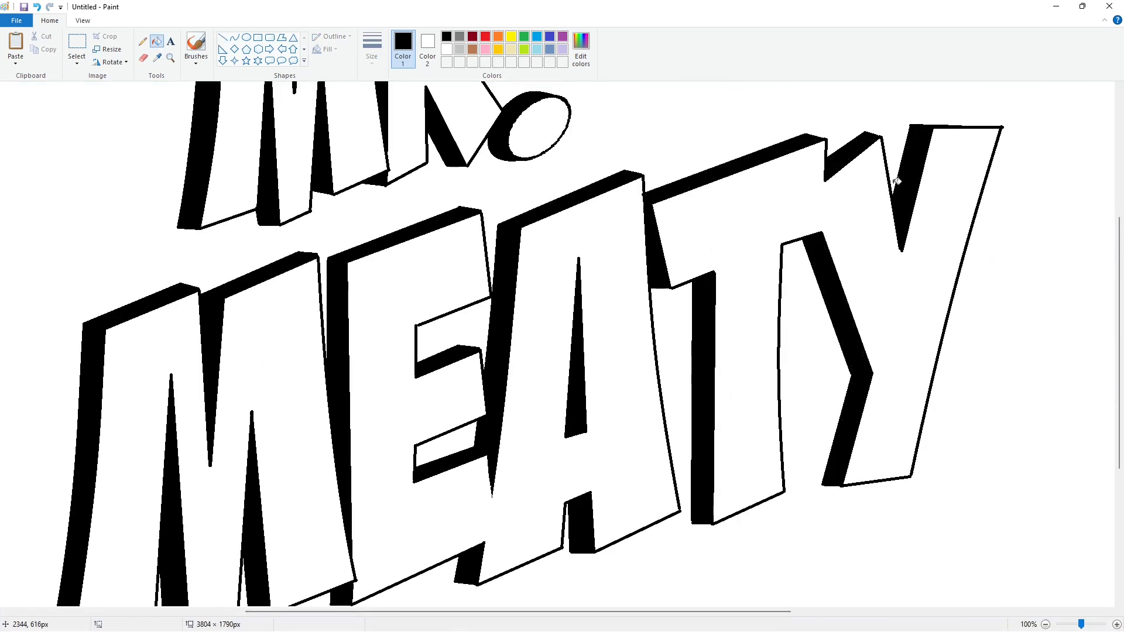
# Select the area around the lettering and remove the stray circle beside MR.
pyautogui.click(447, 49)
pyautogui.click(223, 37)
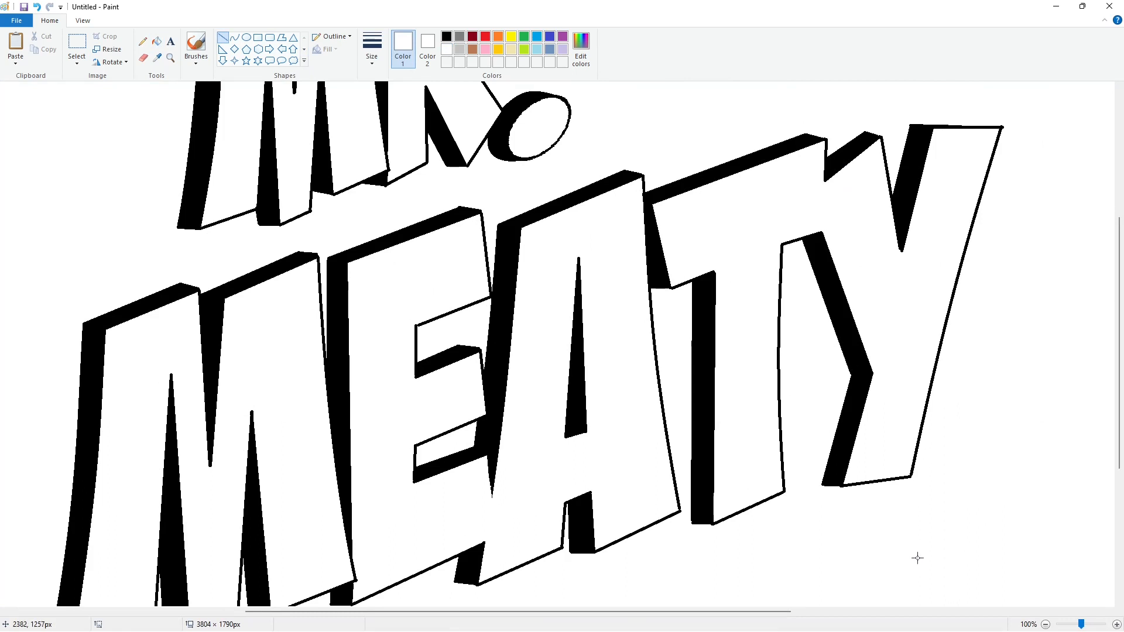
pyautogui.click(1045, 625)
pyautogui.click(77, 45)
pyautogui.moveTo(856, 93); pyautogui.dragTo(191, 584)
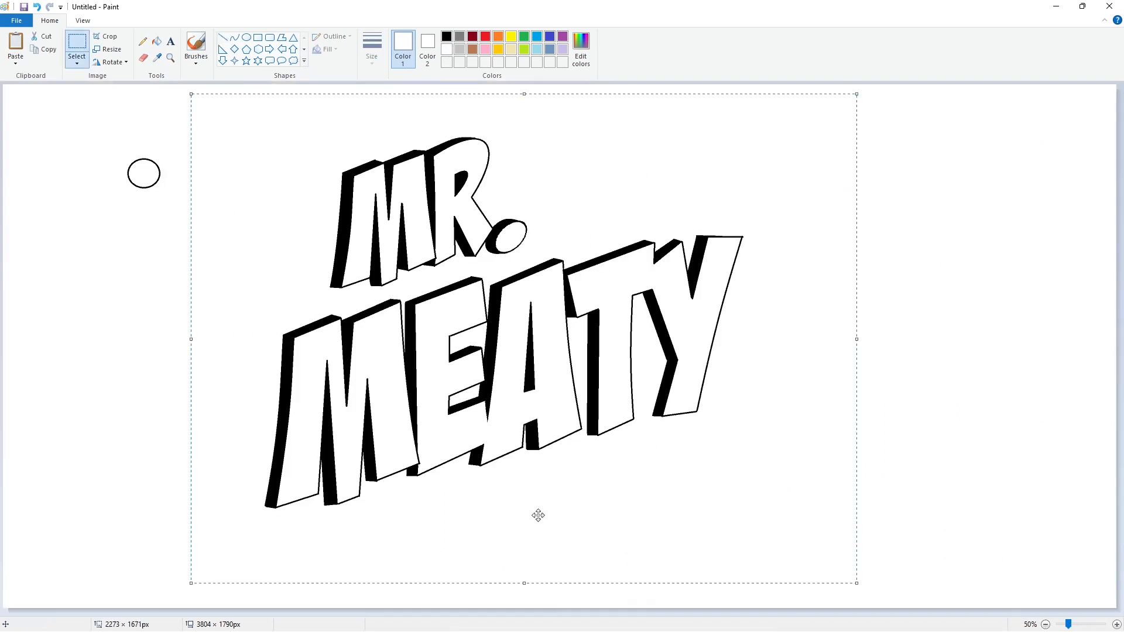
# Recolour the black depth faces and outlines of MR. MEATY purple.
pyautogui.click(156, 41)
pyautogui.click(472, 36)
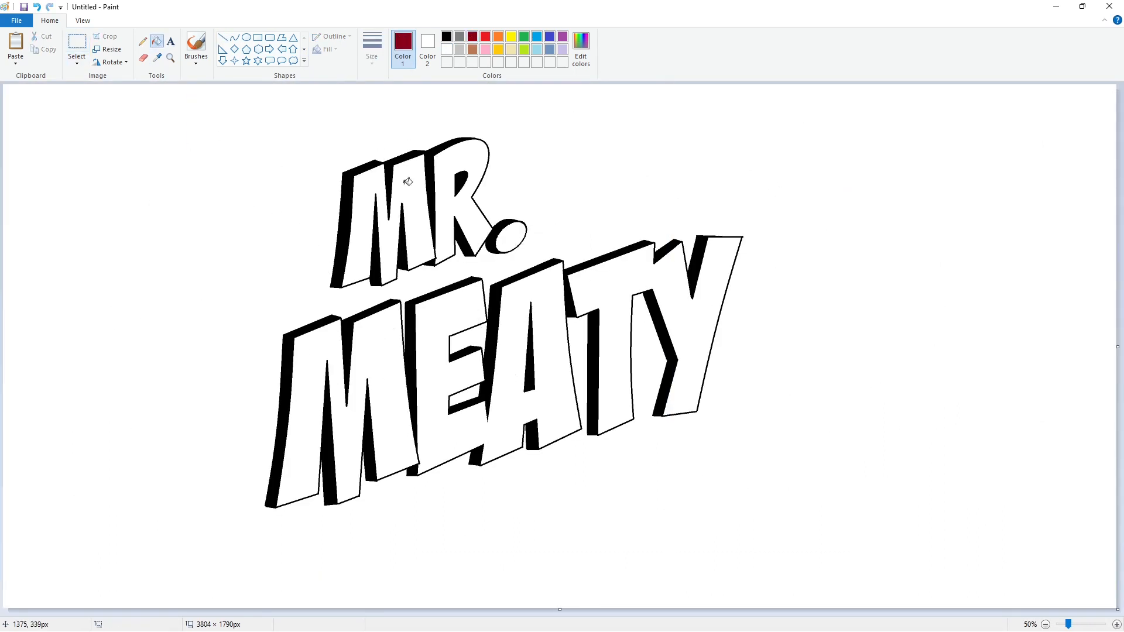
pyautogui.click(351, 191)
pyautogui.click(563, 36)
pyautogui.click(450, 188)
pyautogui.click(308, 358)
pyautogui.click(531, 369)
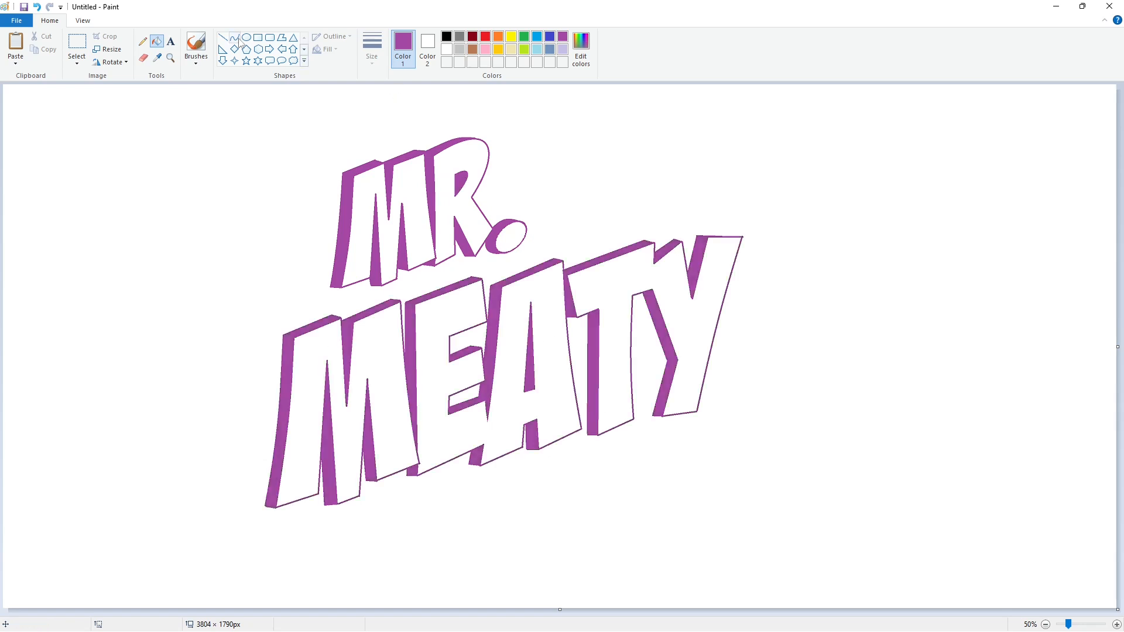
# Draw a black inner arc from the foot of MR.'s M around to the lower left side of MEATY's M.
pyautogui.click(234, 37)
pyautogui.click(447, 36)
pyautogui.moveTo(333, 284); pyautogui.dragTo(275, 456)
pyautogui.moveTo(264, 328)
pyautogui.mouseDown()
pyautogui.moveTo(222, 410)
pyautogui.moveTo(202, 411)
pyautogui.mouseUp()
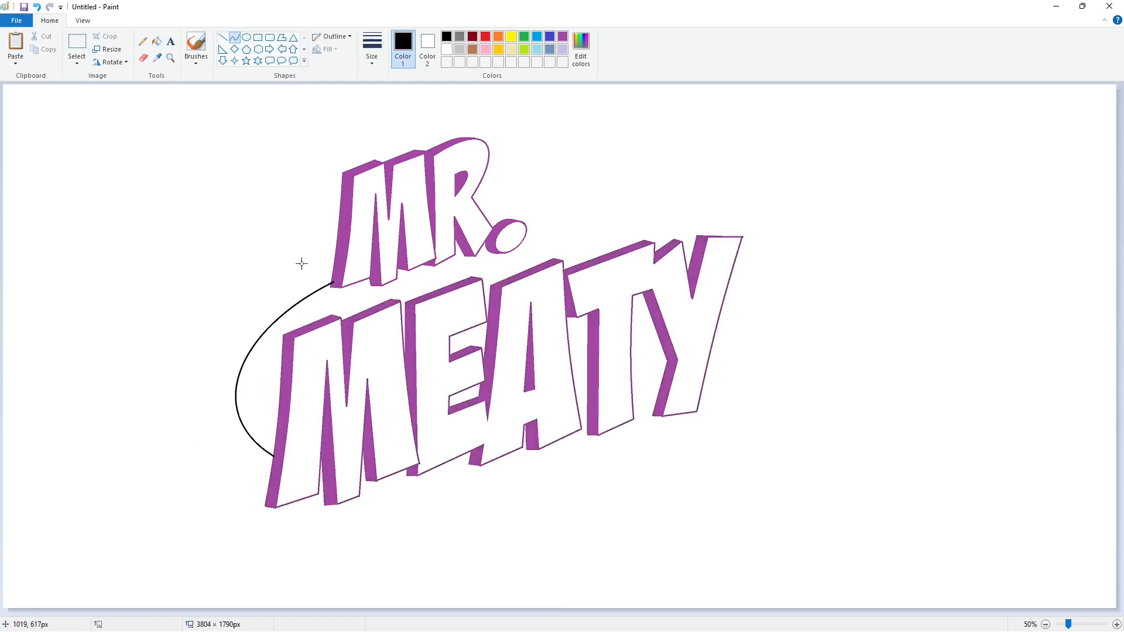
# Draw a second, wider black arc outside the first, joining the left sides of the two M's.
pyautogui.moveTo(337, 251); pyautogui.dragTo(269, 484)
pyautogui.moveTo(303, 368)
pyautogui.mouseDown()
pyautogui.moveTo(233, 316)
pyautogui.moveTo(170, 413)
pyautogui.moveTo(176, 425)
pyautogui.mouseUp()
pyautogui.hotkey('ctrl', 'z')
pyautogui.moveTo(335, 251); pyautogui.dragTo(270, 481)
pyautogui.moveTo(286, 383)
pyautogui.mouseDown()
pyautogui.moveTo(211, 306)
pyautogui.moveTo(173, 428)
pyautogui.mouseUp()
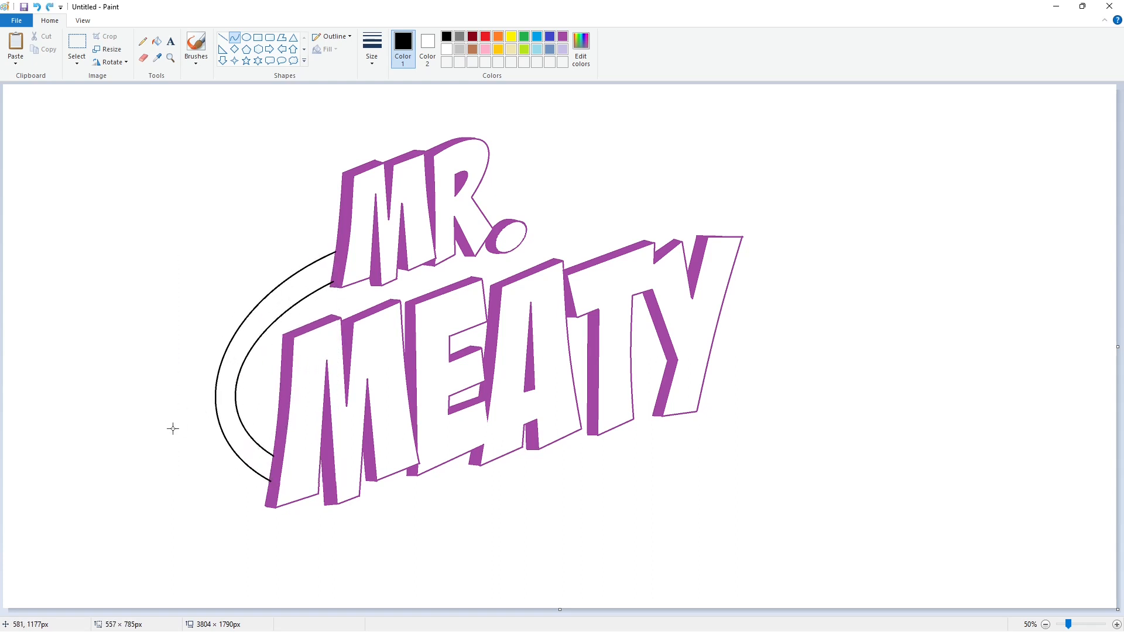
# Add a slightly wider third arc outside the other two and fill the thin gap between the outer pair with black.
pyautogui.moveTo(335, 251)
pyautogui.mouseDown()
pyautogui.moveTo(257, 466)
pyautogui.moveTo(270, 483)
pyautogui.mouseUp()
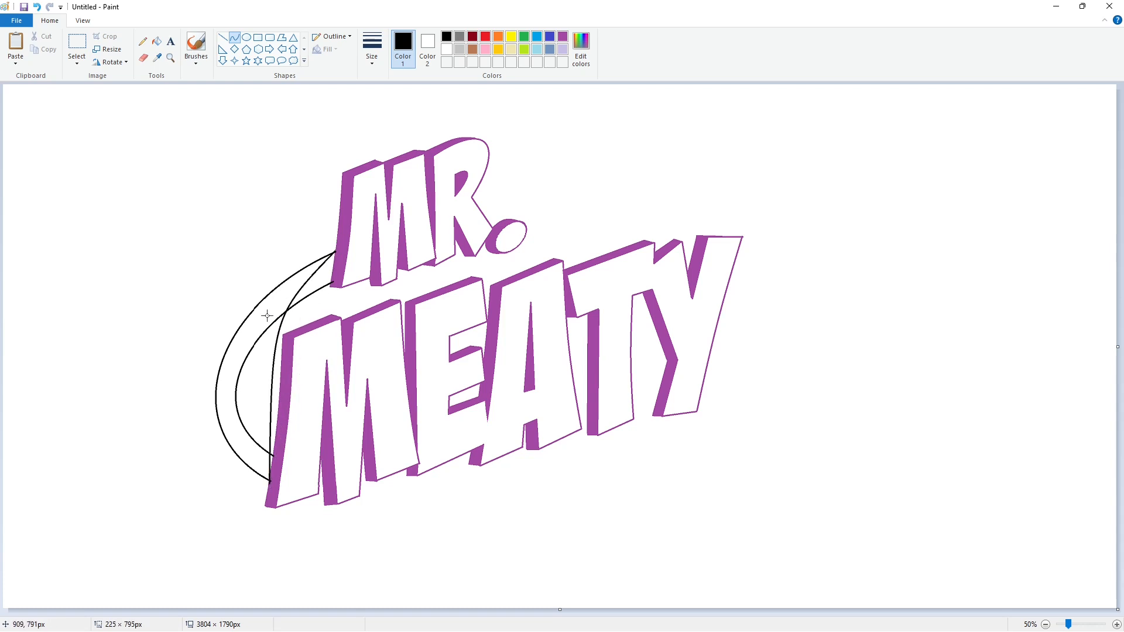
pyautogui.moveTo(266, 316); pyautogui.dragTo(164, 432)
pyautogui.hotkey('ctrl', 'z')
pyautogui.moveTo(337, 251); pyautogui.dragTo(270, 483)
pyautogui.moveTo(303, 346); pyautogui.dragTo(164, 438)
pyautogui.click(156, 41)
pyautogui.click(224, 370)
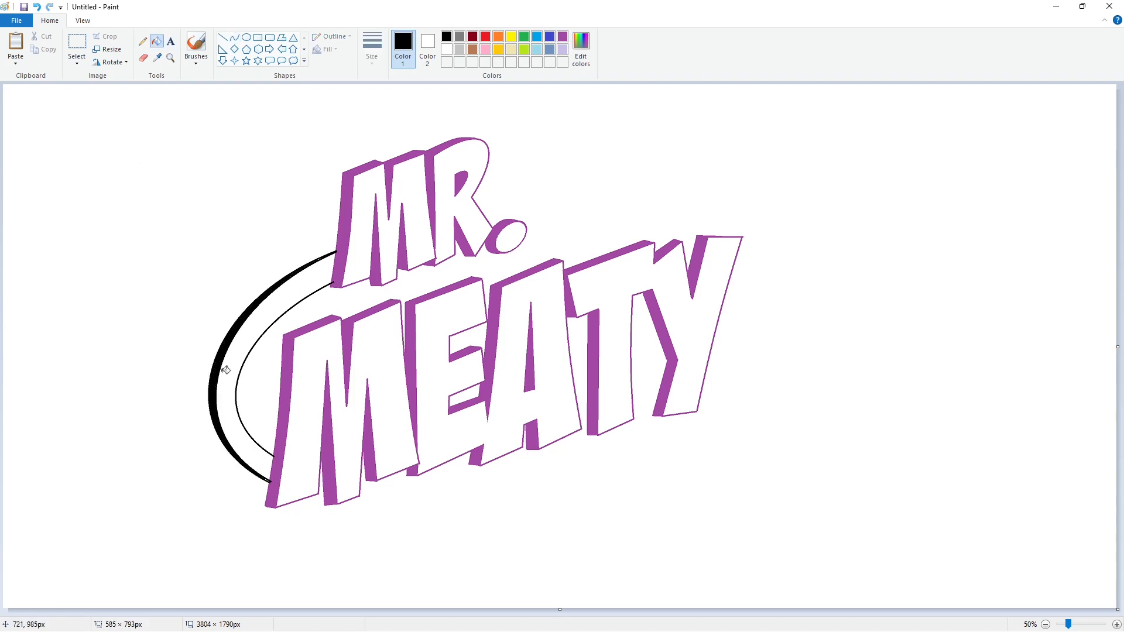
# Draw the oval's upper outer edge as a curve from the R's side to the Y's top right corner.
pyautogui.click(235, 37)
pyautogui.moveTo(479, 209)
pyautogui.mouseDown()
pyautogui.moveTo(741, 236)
pyautogui.moveTo(592, 194)
pyautogui.mouseUp()
pyautogui.moveTo(674, 211); pyautogui.dragTo(657, 196)
pyautogui.hotkey('ctrl', 'z')
pyautogui.moveTo(477, 208); pyautogui.dragTo(740, 236)
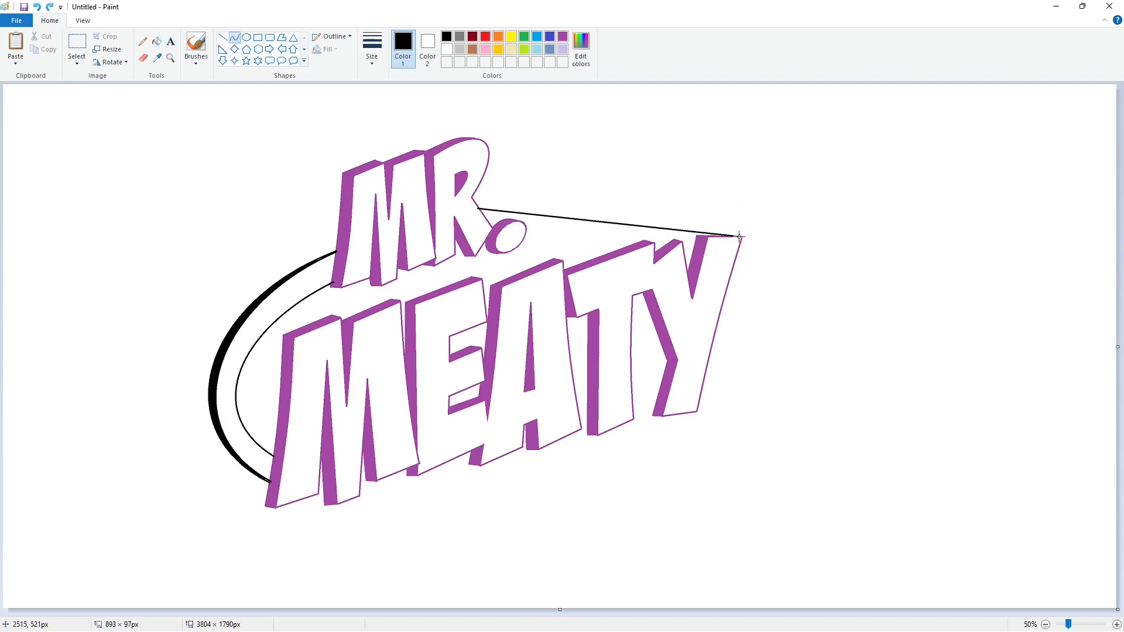
pyautogui.moveTo(609, 222)
pyautogui.mouseDown()
pyautogui.moveTo(620, 201)
pyautogui.moveTo(685, 202)
pyautogui.mouseUp()
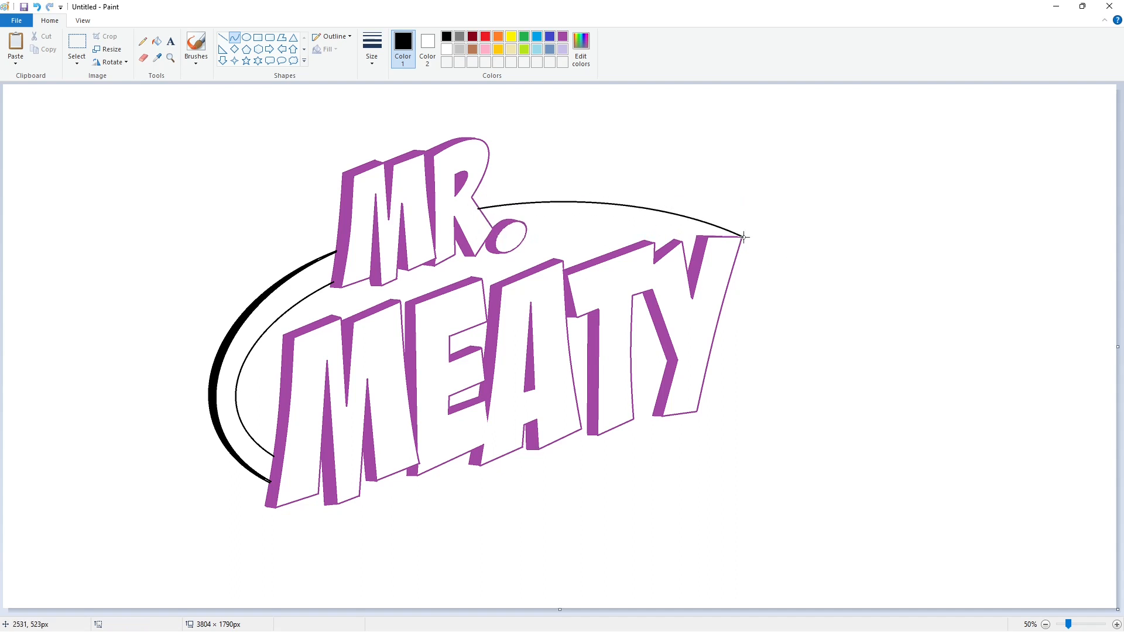
# Try to draw the oval's right and lower outer edge as one curve from the Y's top corner to the M's foot.
pyautogui.moveTo(742, 237); pyautogui.dragTo(299, 499)
pyautogui.moveTo(731, 351)
pyautogui.mouseDown()
pyautogui.moveTo(863, 297)
pyautogui.moveTo(893, 319)
pyautogui.mouseUp()
pyautogui.moveTo(848, 380)
pyautogui.mouseDown()
pyautogui.moveTo(808, 425)
pyautogui.moveTo(849, 546)
pyautogui.mouseUp()
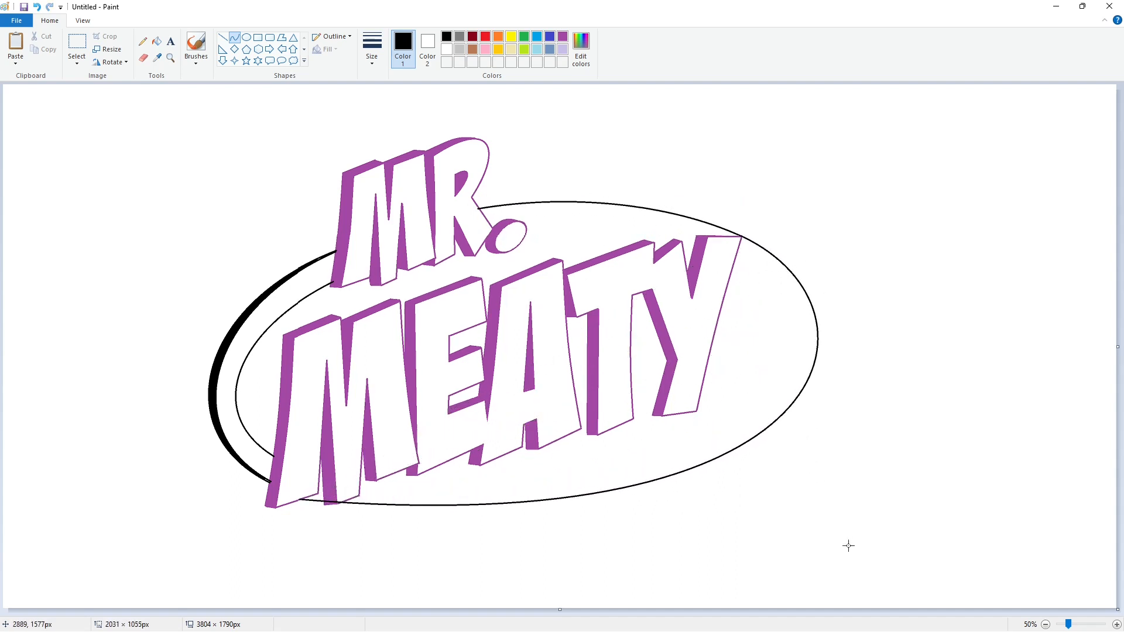
pyautogui.hotkey('ctrl', 'z')
pyautogui.moveTo(741, 235); pyautogui.dragTo(301, 502)
pyautogui.moveTo(590, 332)
pyautogui.mouseDown()
pyautogui.moveTo(878, 316)
pyautogui.moveTo(553, 608)
pyautogui.moveTo(560, 620)
pyautogui.mouseUp()
pyautogui.hotkey('ctrl', 'z')
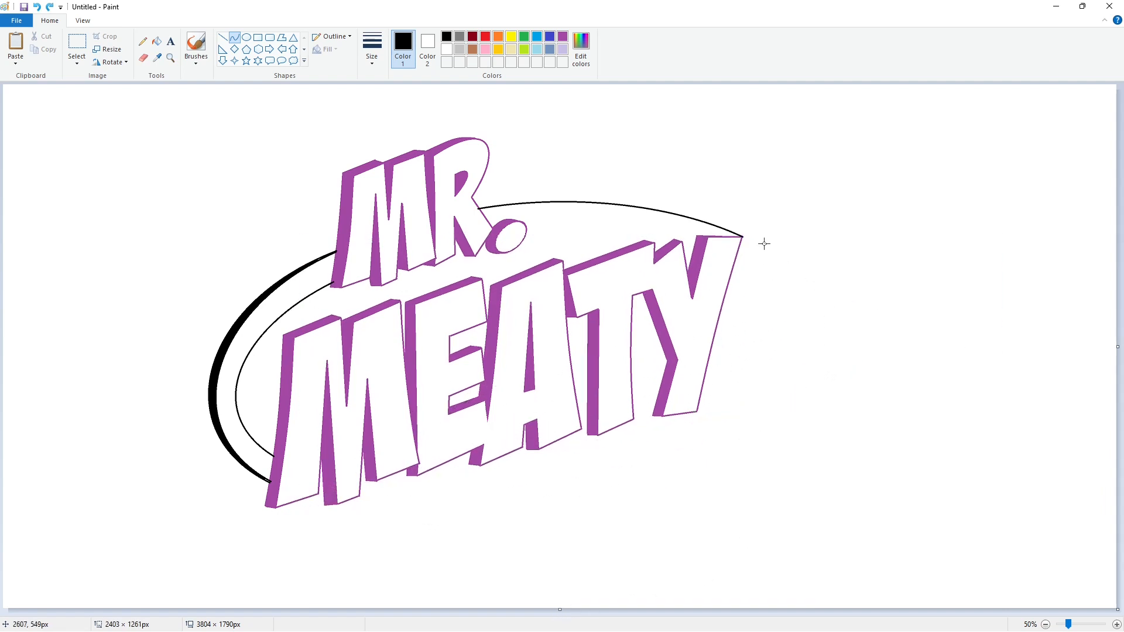
pyautogui.moveTo(741, 236); pyautogui.dragTo(301, 502)
pyautogui.moveTo(732, 258)
pyautogui.mouseDown()
pyautogui.moveTo(968, 359)
pyautogui.moveTo(622, 616)
pyautogui.mouseUp()
pyautogui.click(1007, 384)
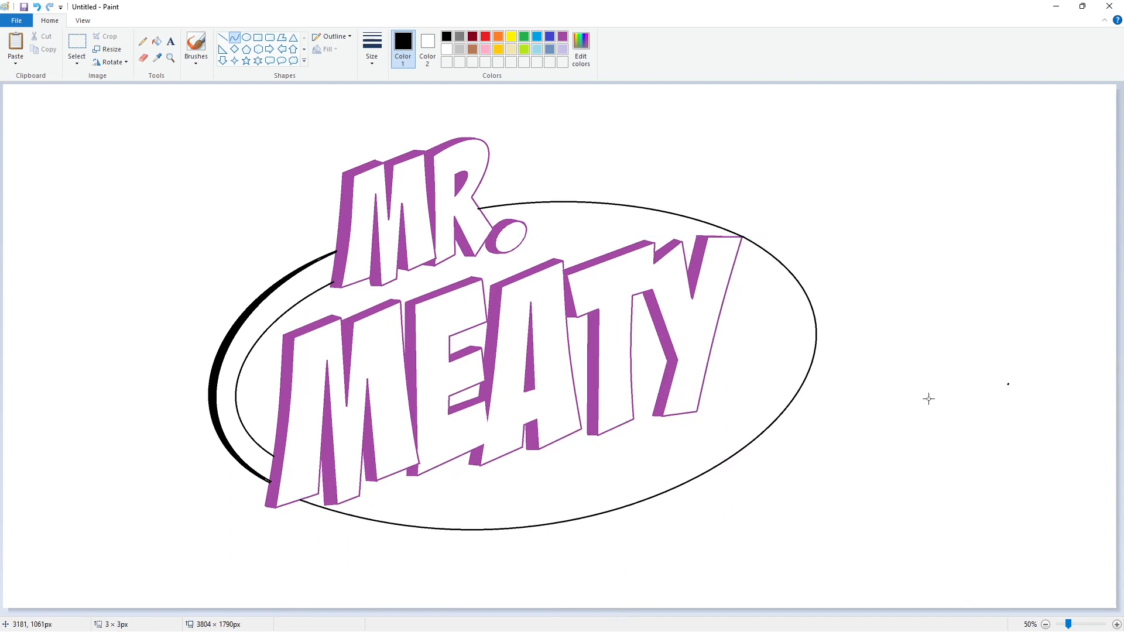
pyautogui.hotkey('ctrl', 'z')
pyautogui.moveTo(741, 236); pyautogui.dragTo(300, 501)
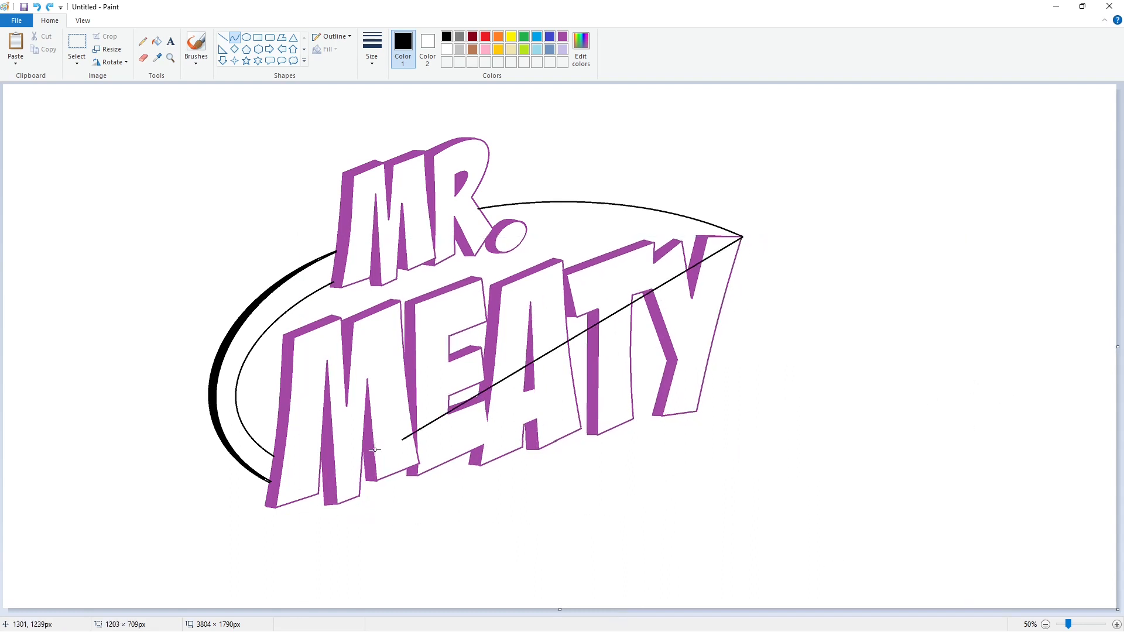
pyautogui.moveTo(732, 258)
pyautogui.mouseDown()
pyautogui.moveTo(862, 319)
pyautogui.moveTo(906, 301)
pyautogui.mouseUp()
pyautogui.moveTo(896, 339); pyautogui.dragTo(767, 607)
pyautogui.hotkey('ctrl', 'z')
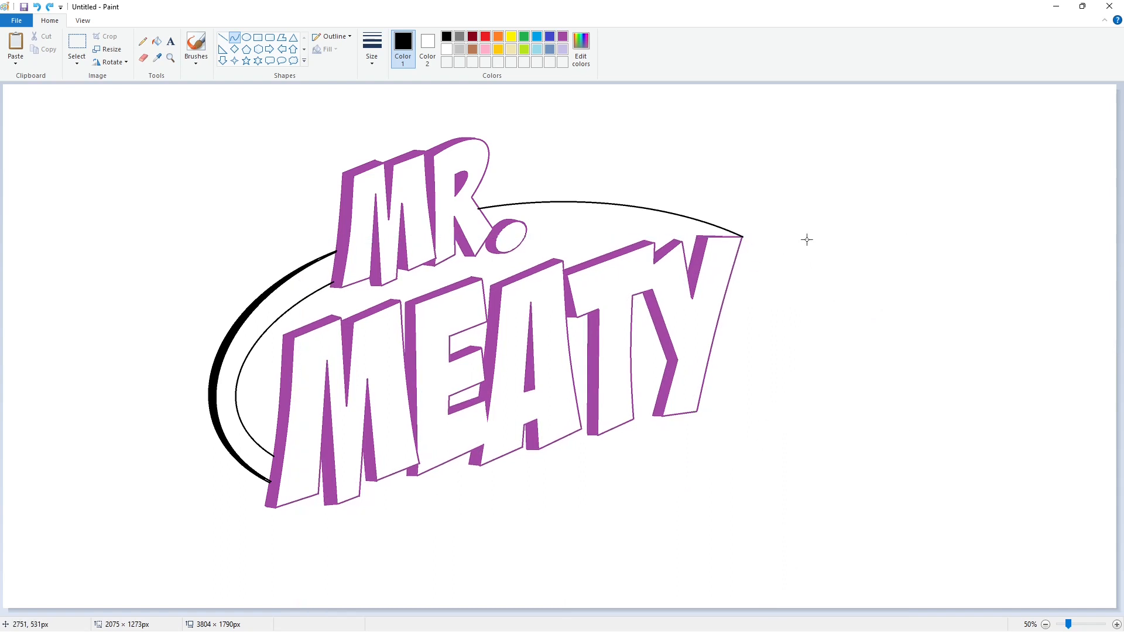
# Draw the oval's outer edge as two joined curves, around the right of the Y and below MEATY to the M's foot.
pyautogui.moveTo(741, 236)
pyautogui.mouseDown()
pyautogui.moveTo(695, 454)
pyautogui.moveTo(752, 439)
pyautogui.mouseUp()
pyautogui.moveTo(749, 344)
pyautogui.mouseDown()
pyautogui.moveTo(831, 361)
pyautogui.moveTo(841, 377)
pyautogui.mouseUp()
pyautogui.moveTo(752, 439); pyautogui.dragTo(435, 505)
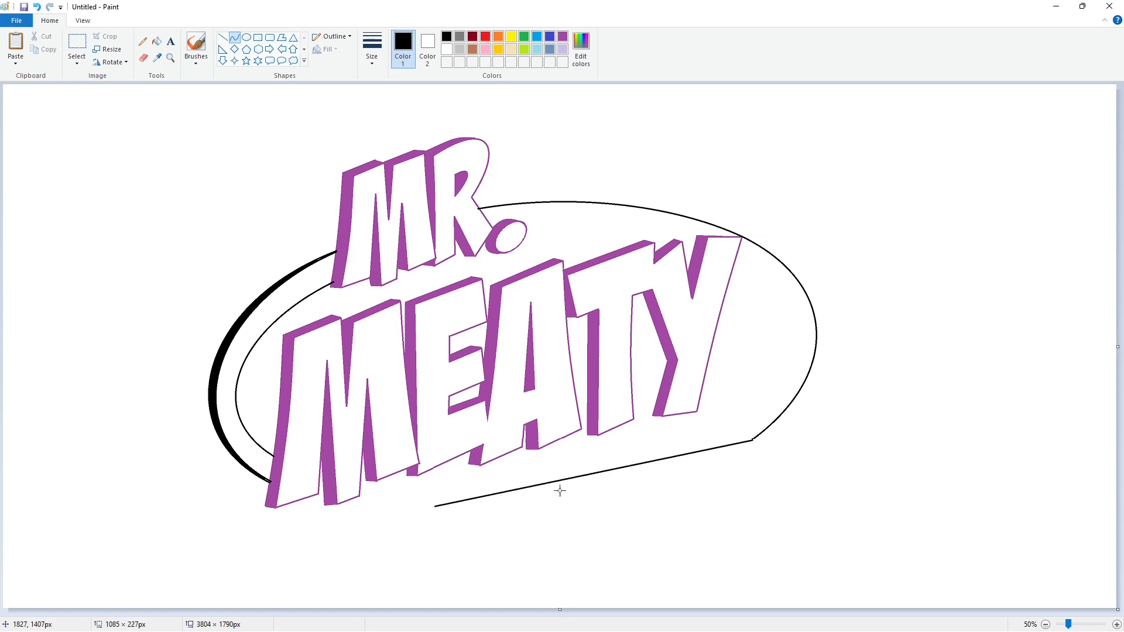
pyautogui.hotkey('ctrl', 'z')
pyautogui.scroll(-1, 560, 490)
pyautogui.scroll(1, 743, 471)
pyautogui.moveTo(752, 439); pyautogui.dragTo(299, 500)
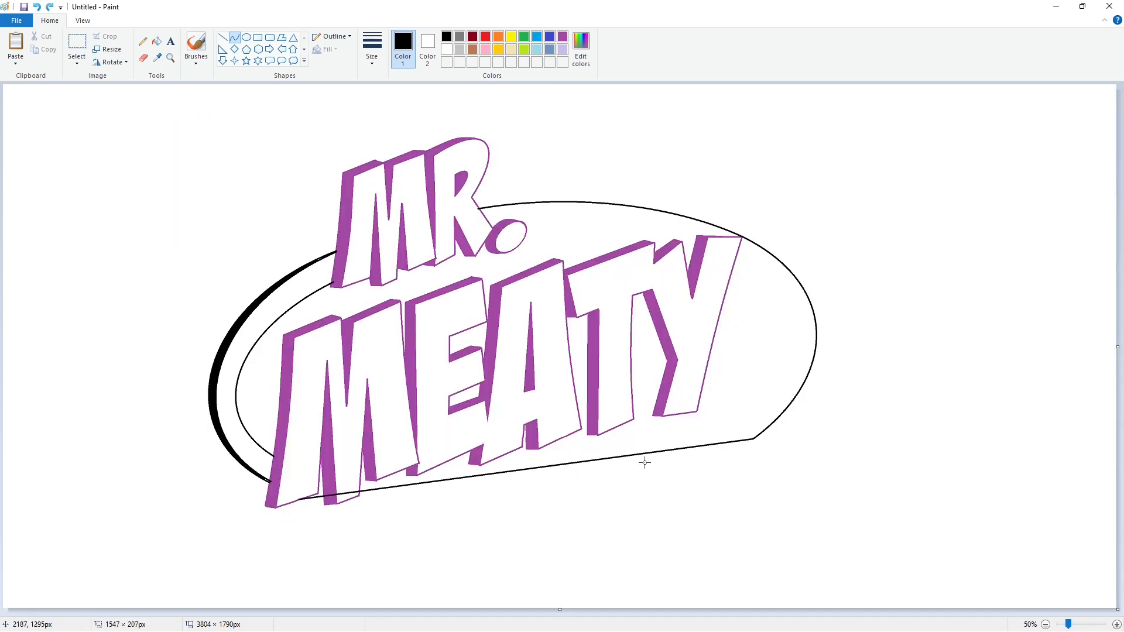
pyautogui.moveTo(645, 462); pyautogui.dragTo(389, 585)
pyautogui.click(953, 502)
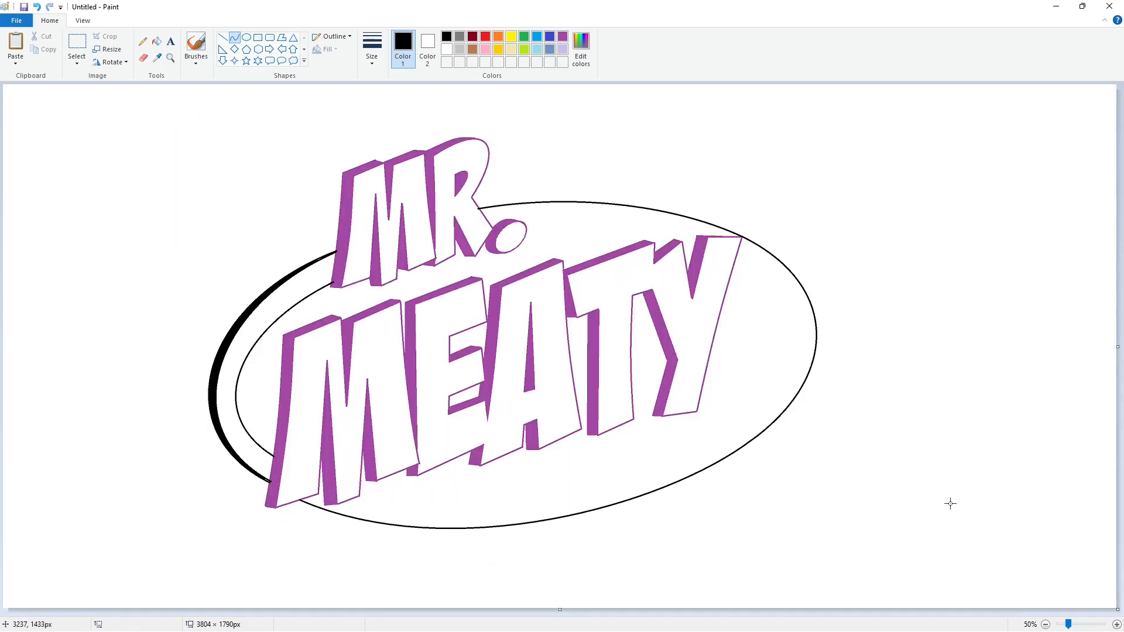
# Draw the oval's upper inner edge as a curve from the period to the Y.
pyautogui.moveTo(526, 227)
pyautogui.mouseDown()
pyautogui.moveTo(728, 318)
pyautogui.moveTo(695, 240)
pyautogui.mouseUp()
pyautogui.moveTo(578, 229); pyautogui.dragTo(580, 223)
pyautogui.moveTo(640, 230); pyautogui.dragTo(643, 227)
pyautogui.click(748, 272)
# Draw the oval's inner right and lower edges, curving from the Y's side beneath MEATY to the first M's foot.
pyautogui.moveTo(736, 256)
pyautogui.mouseDown()
pyautogui.moveTo(743, 394)
pyautogui.moveTo(771, 392)
pyautogui.mouseUp()
pyautogui.moveTo(775, 284)
pyautogui.mouseDown()
pyautogui.moveTo(815, 336)
pyautogui.moveTo(811, 351)
pyautogui.mouseUp()
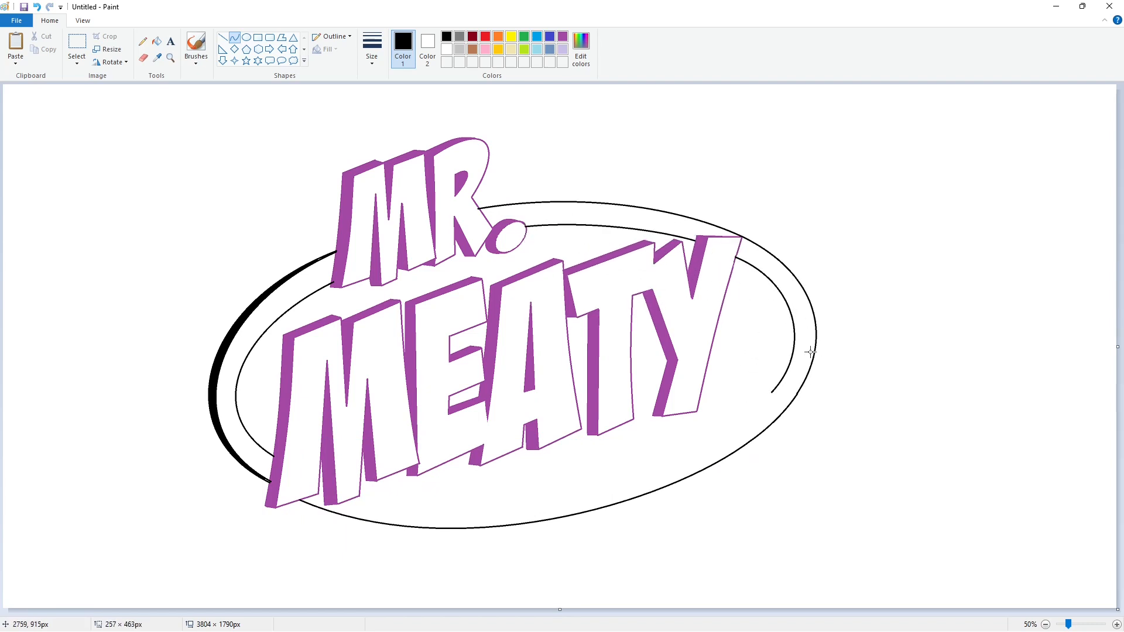
pyautogui.click(770, 394)
pyautogui.moveTo(772, 393); pyautogui.dragTo(319, 480)
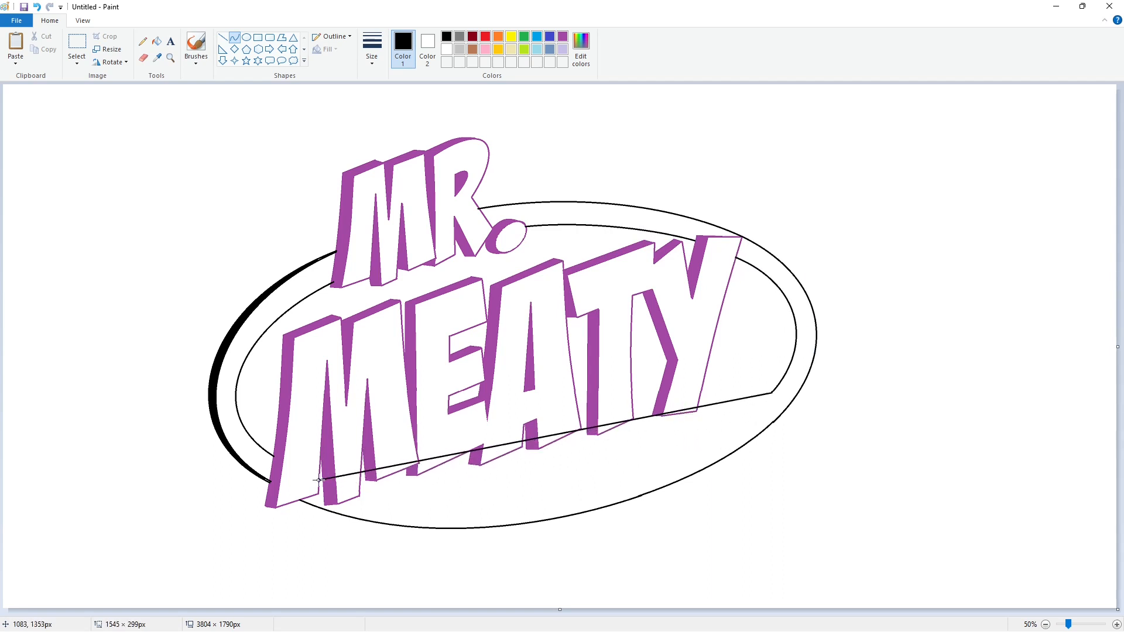
pyautogui.moveTo(504, 444); pyautogui.dragTo(493, 551)
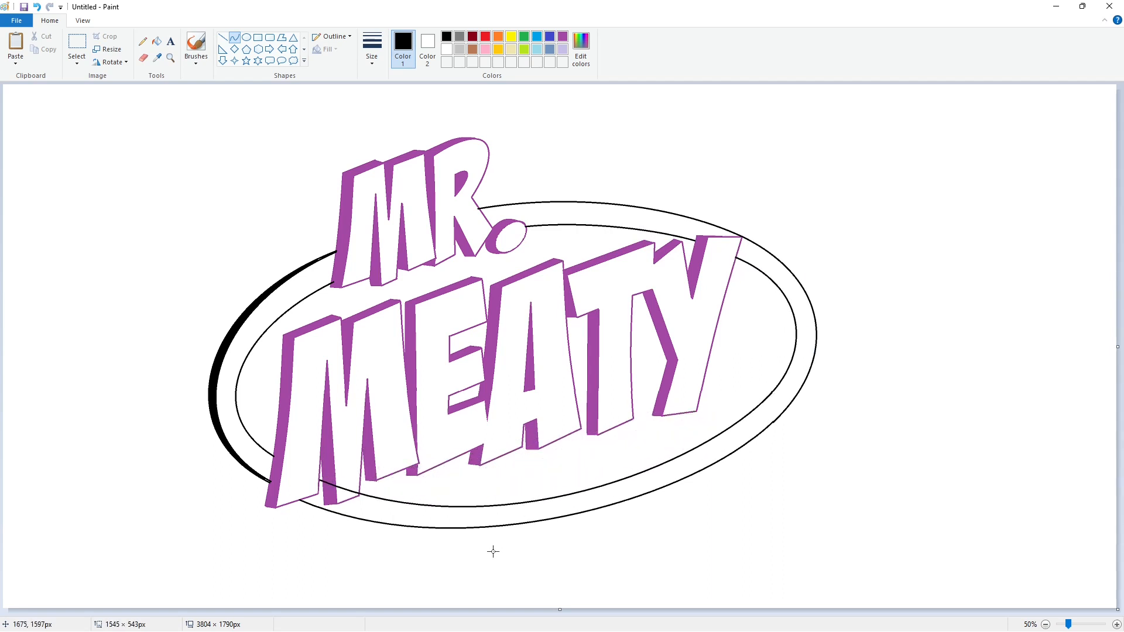
pyautogui.click(957, 452)
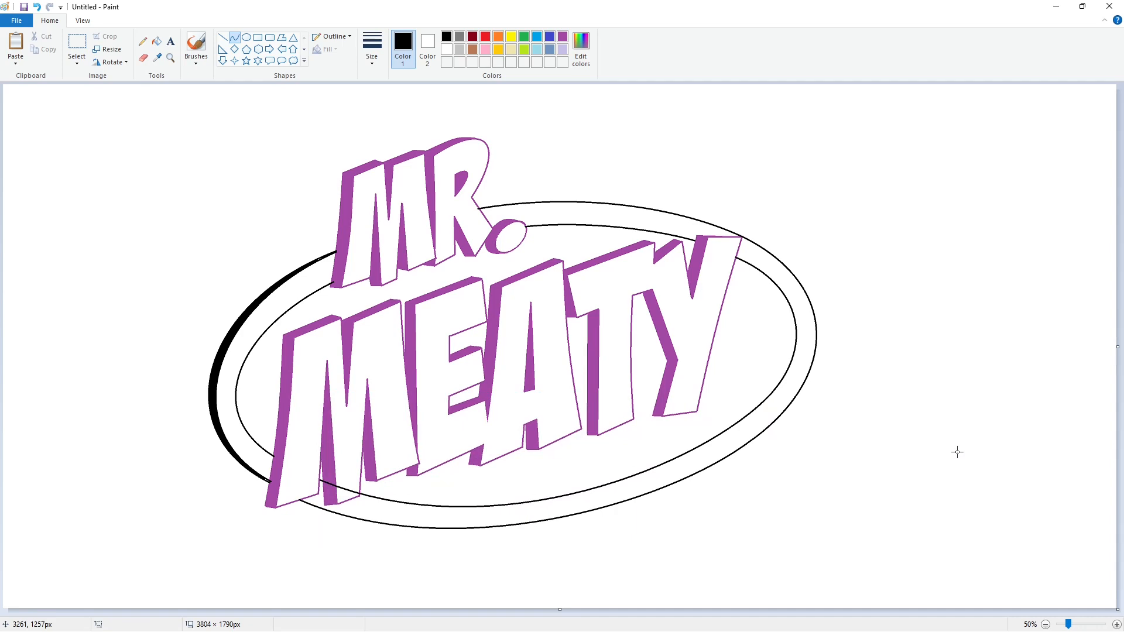
# Fill the upper and lower-right bands of the oval ring with black.
pyautogui.click(157, 40)
pyautogui.click(583, 497)
pyautogui.click(675, 226)
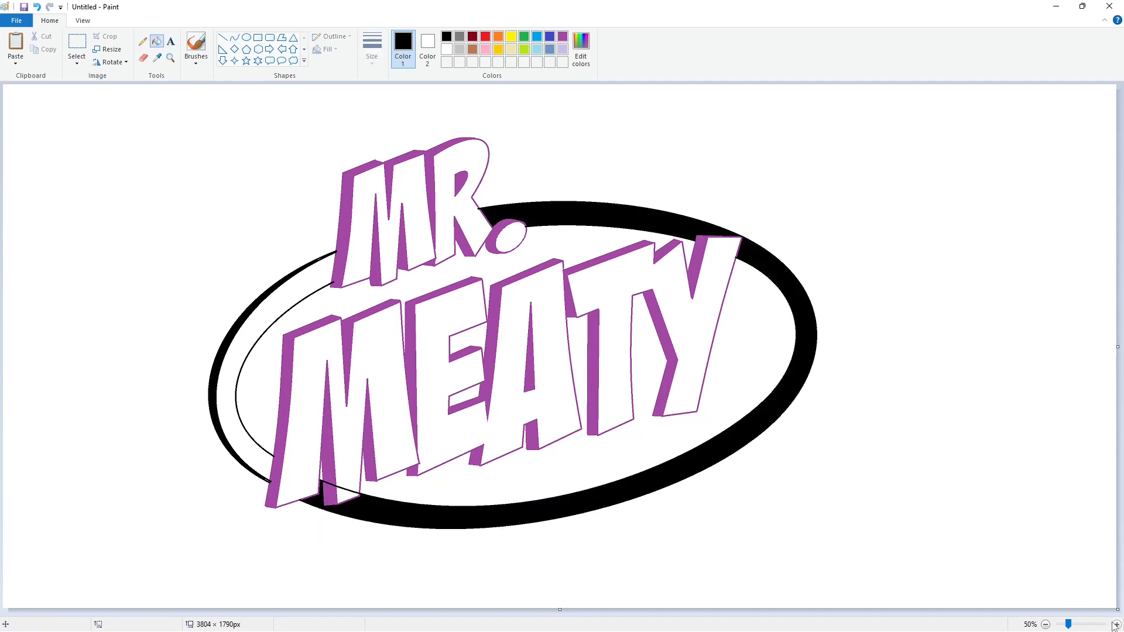
# Recolour the black oval ring and its left arcs purple to match the letters' depth faces.
pyautogui.scroll(2, 610, 594)
pyautogui.click(562, 37)
pyautogui.click(563, 341)
pyautogui.scroll(-2, 121, 216)
pyautogui.click(120, 215)
pyautogui.scroll(-2, 587, 451)
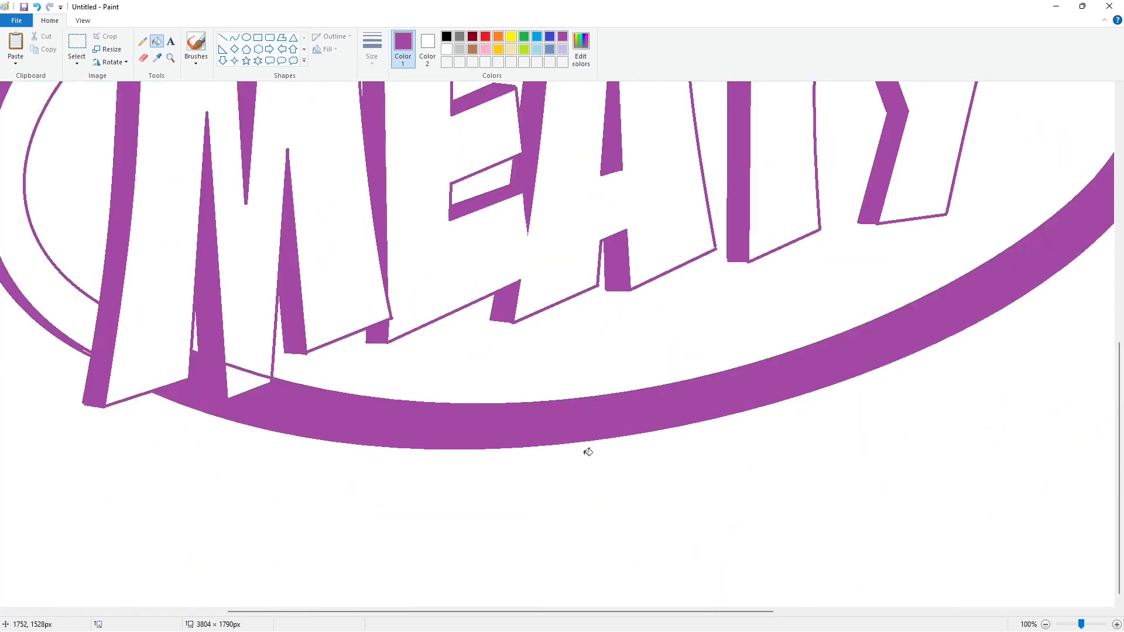
# Paste the black-and-white lettering over the purple ring and align it with the purple letters.
pyautogui.scroll(3, 515, 368)
pyautogui.scroll(3, 531, 364)
pyautogui.hotkey('ctrl', 'v')
pyautogui.moveTo(462, 280); pyautogui.dragTo(389, 296)
pyautogui.scroll(-5, 283, 385)
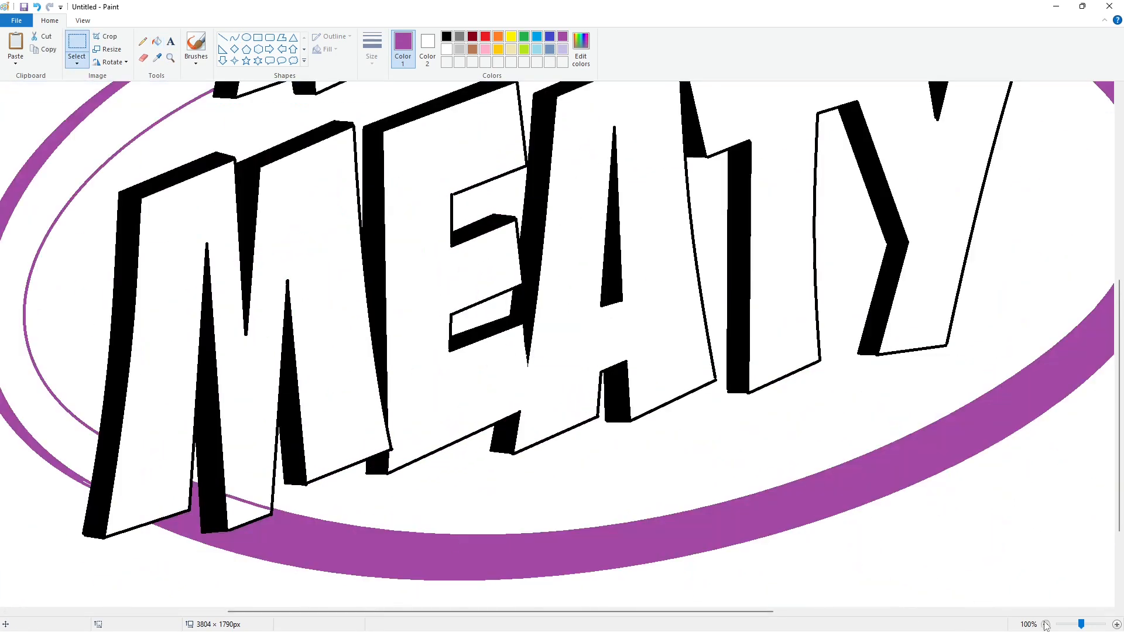
pyautogui.click(1046, 625)
pyautogui.click(1002, 471)
# Fill the stray purple arc across the foot of MEATY's M with white.
pyautogui.click(1117, 625)
pyautogui.moveTo(285, 613); pyautogui.dragTo(404, 613)
pyautogui.click(157, 42)
pyautogui.click(446, 49)
pyautogui.click(449, 370)
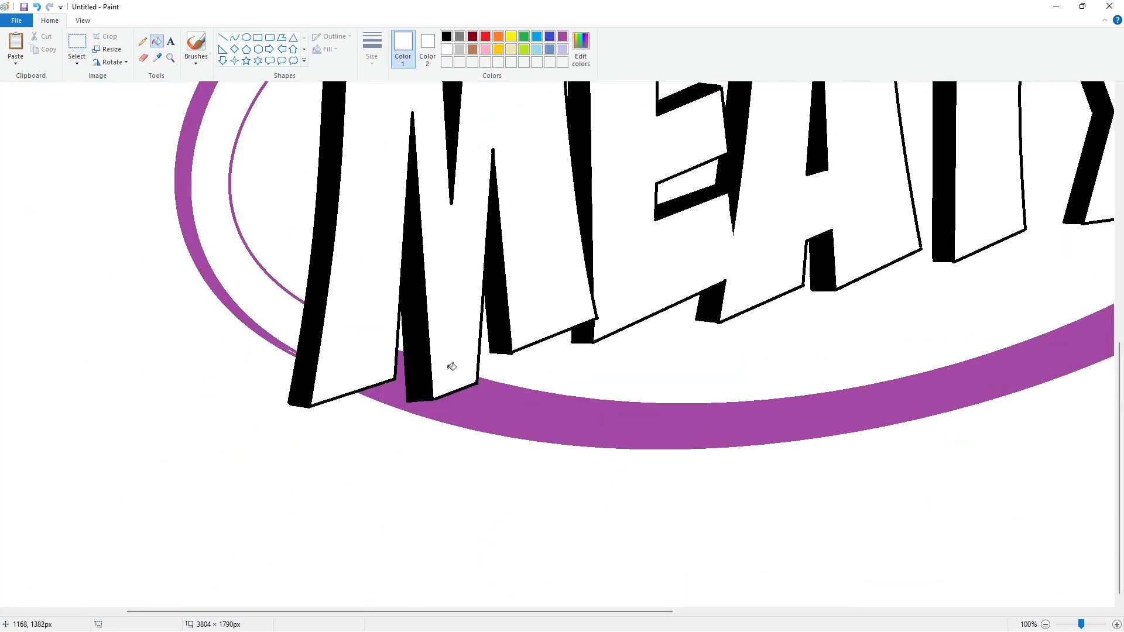
# Separate the ring's thin left outer edge from MR.'s M and MEATY's M with short black pencil strokes.
pyautogui.click(143, 41)
pyautogui.click(371, 50)
pyautogui.click(398, 104)
pyautogui.hotkey('ctrl', 'z')
pyautogui.click(446, 36)
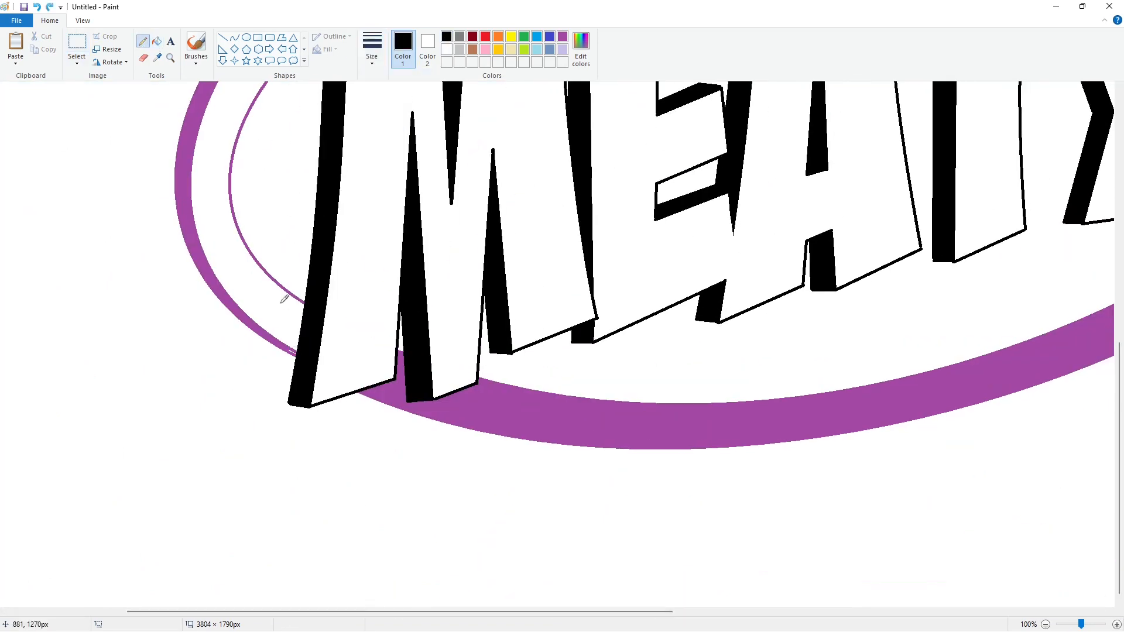
pyautogui.scroll(5, 330, 341)
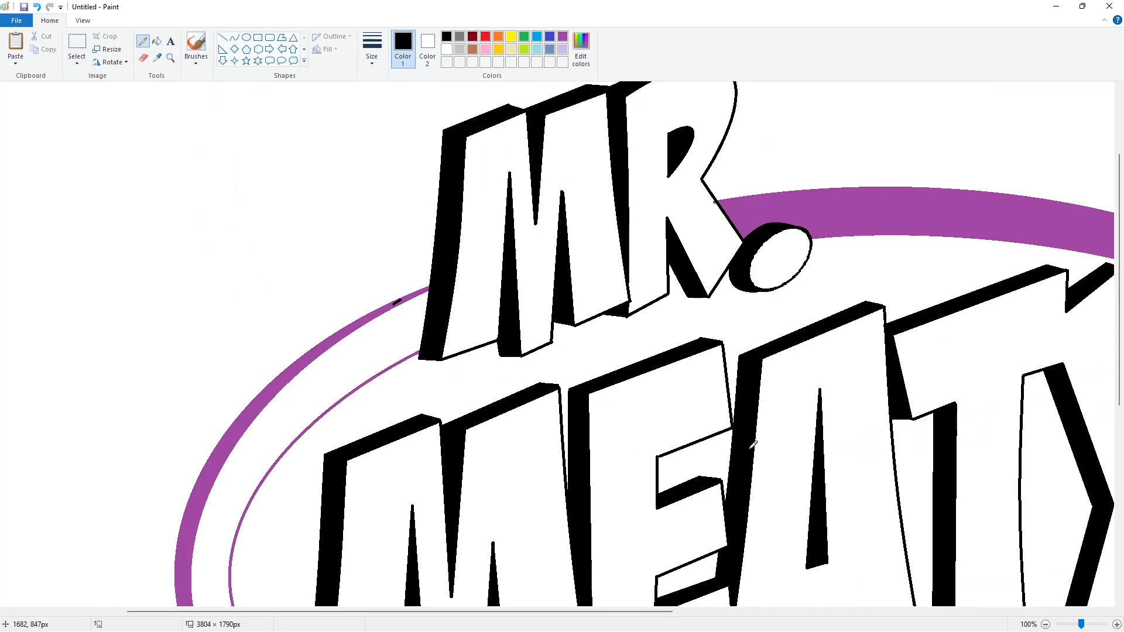
pyautogui.scroll(-3, 753, 445)
# Fill the ring's left band with indigo and its thin left outer edge with black.
pyautogui.click(549, 36)
pyautogui.click(157, 41)
pyautogui.click(334, 130)
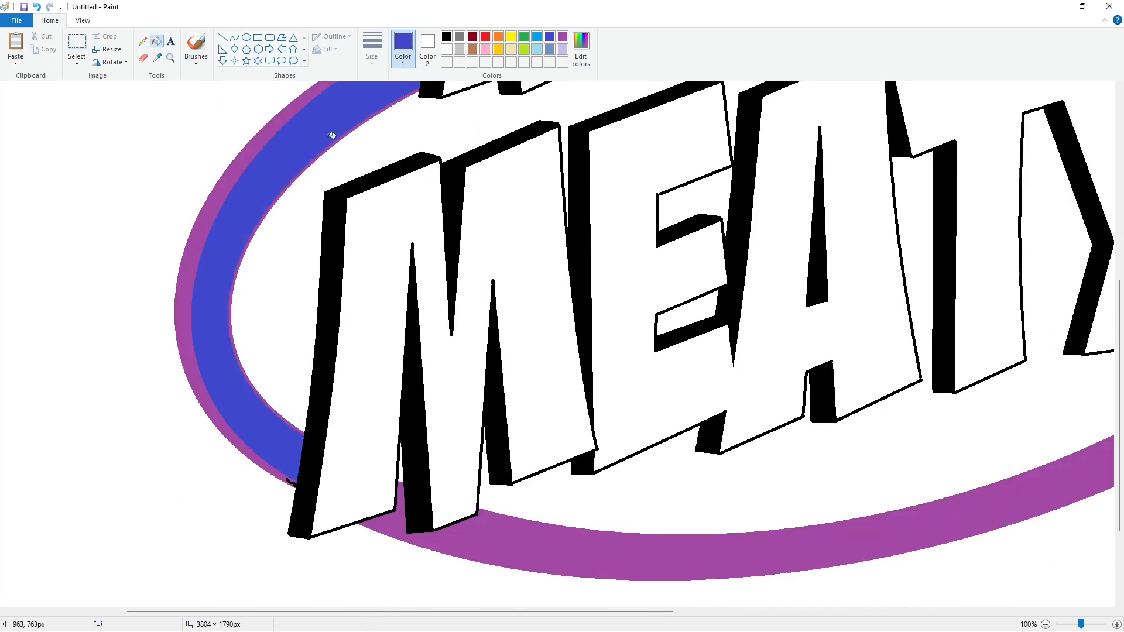
pyautogui.scroll(4, 419, 527)
pyautogui.hscroll(3, 419, 535)
pyautogui.click(447, 49)
pyautogui.scroll(-4, 735, 371)
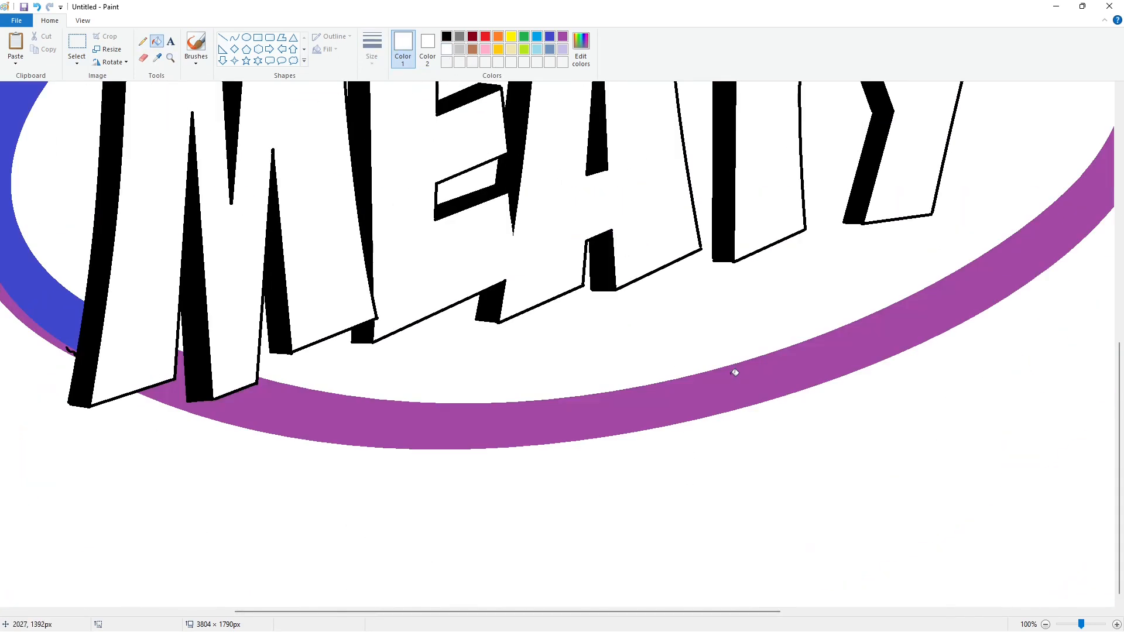
pyautogui.scroll(-1, 677, 464)
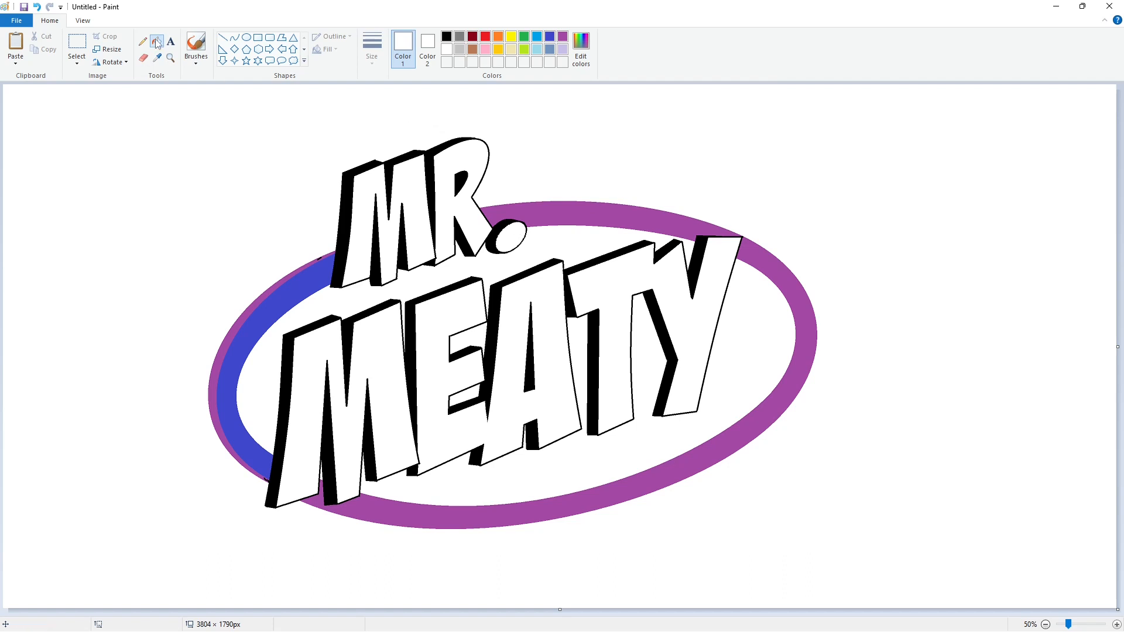
pyautogui.click(447, 36)
pyautogui.click(231, 337)
# Try plain red on the M of MR. and mix a lighter custom red with RGB 240, 70, 79.
pyautogui.click(485, 37)
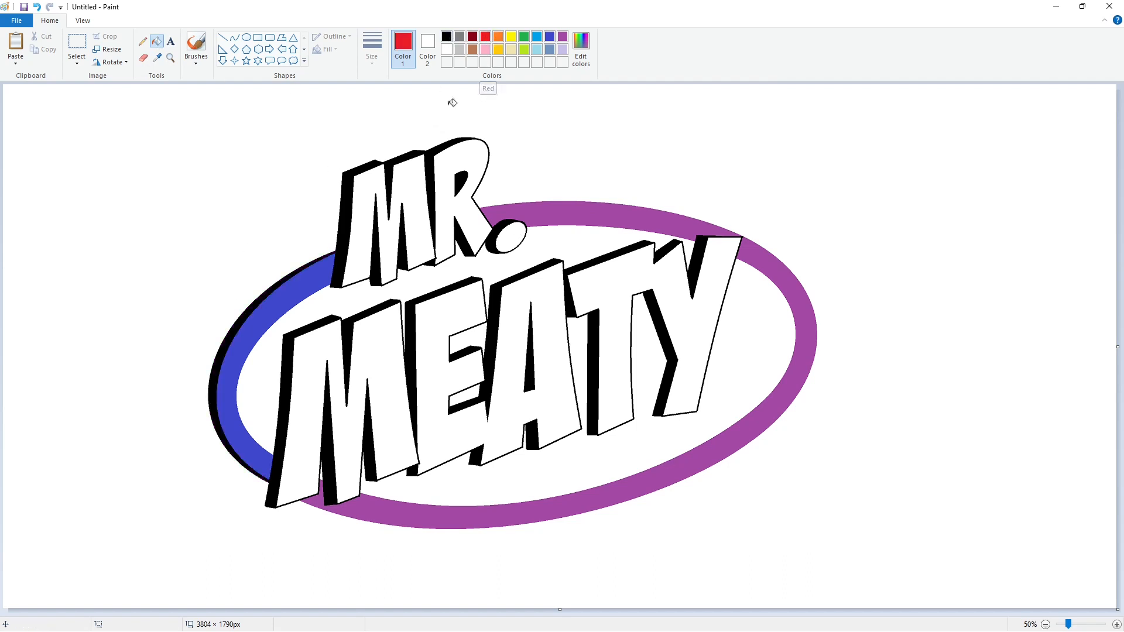
pyautogui.click(416, 193)
pyautogui.click(580, 47)
pyautogui.moveTo(686, 286); pyautogui.dragTo(686, 282)
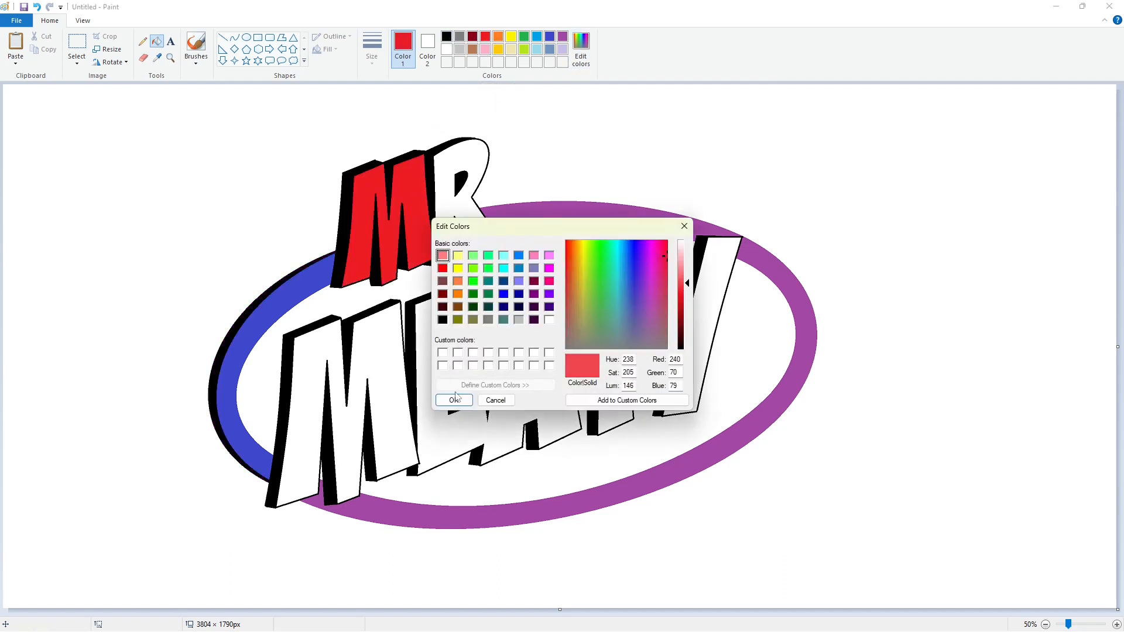
pyautogui.click(454, 399)
# Fill the front faces of all MR. MEATY letters and the period with the custom light red.
pyautogui.click(410, 211)
pyautogui.click(465, 235)
pyautogui.click(509, 234)
pyautogui.click(380, 336)
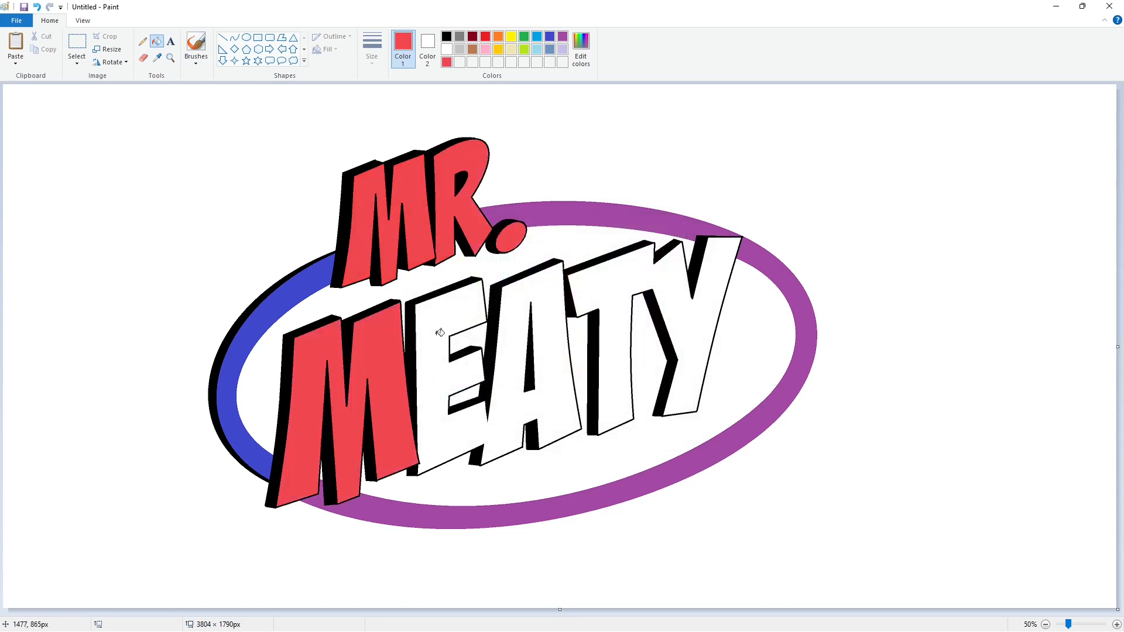
pyautogui.click(439, 331)
pyautogui.click(511, 312)
pyautogui.click(608, 279)
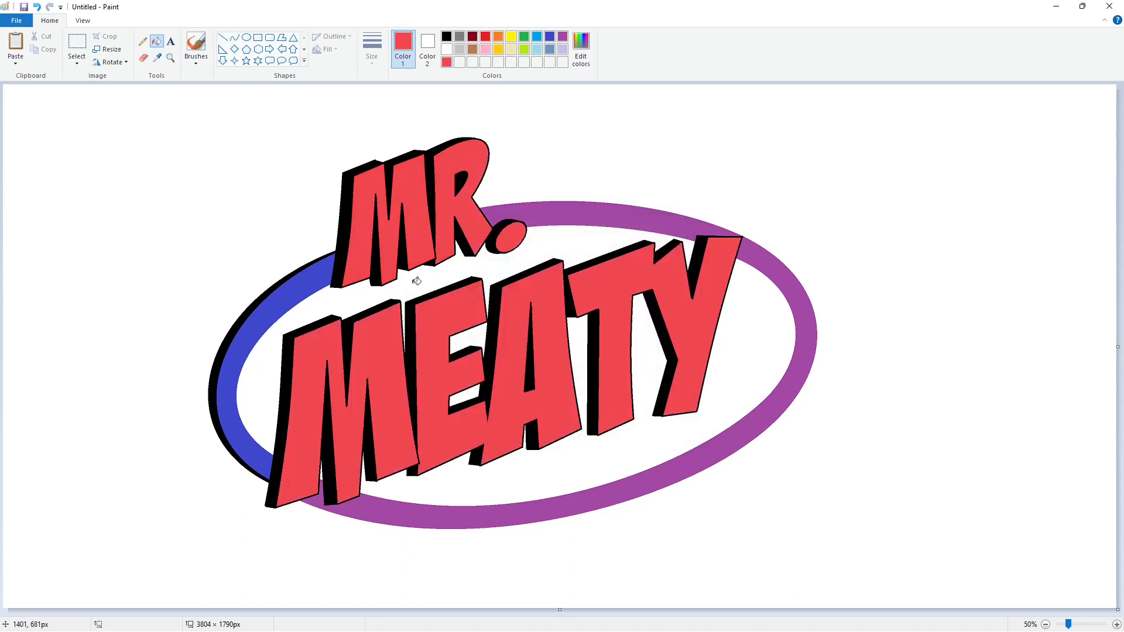
# Recolour the ring's purple bands and its indigo left band with the same light red.
pyautogui.click(613, 214)
pyautogui.click(772, 265)
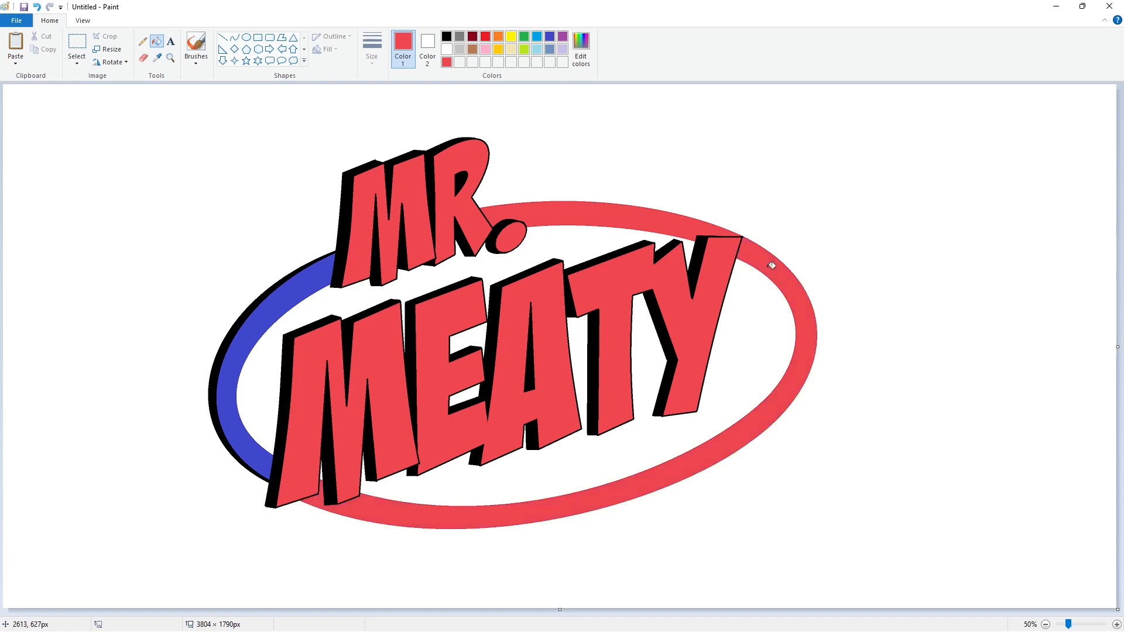
pyautogui.click(228, 386)
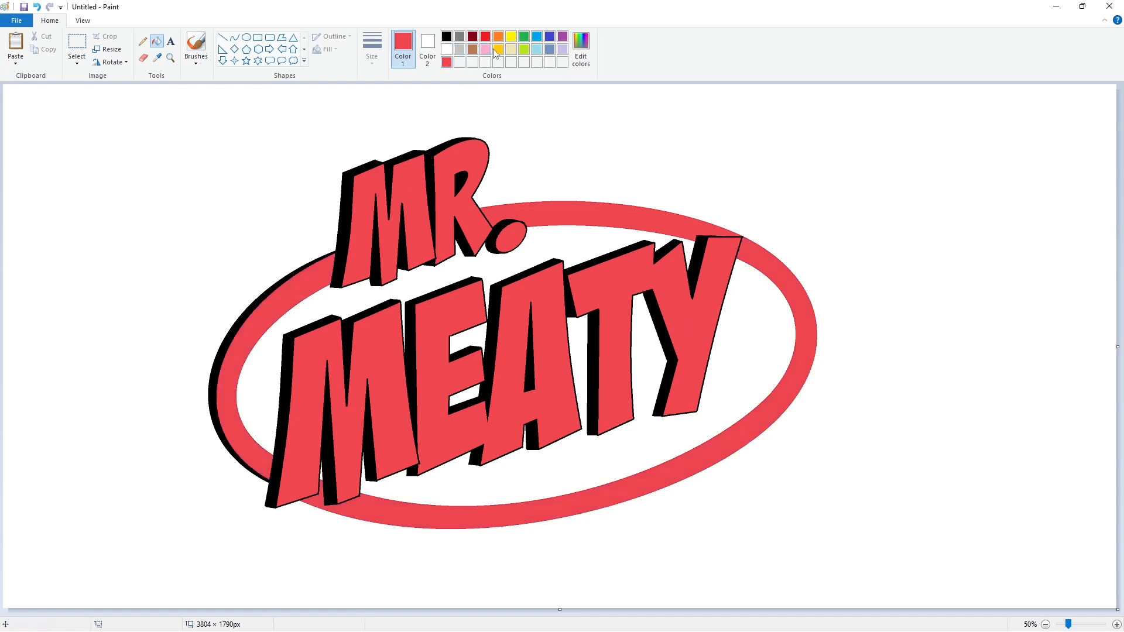
# Mix a dark red and fill the black depth faces with it, including the openings inside the R and A.
pyautogui.click(485, 36)
pyautogui.click(581, 47)
pyautogui.moveTo(686, 295); pyautogui.dragTo(687, 308)
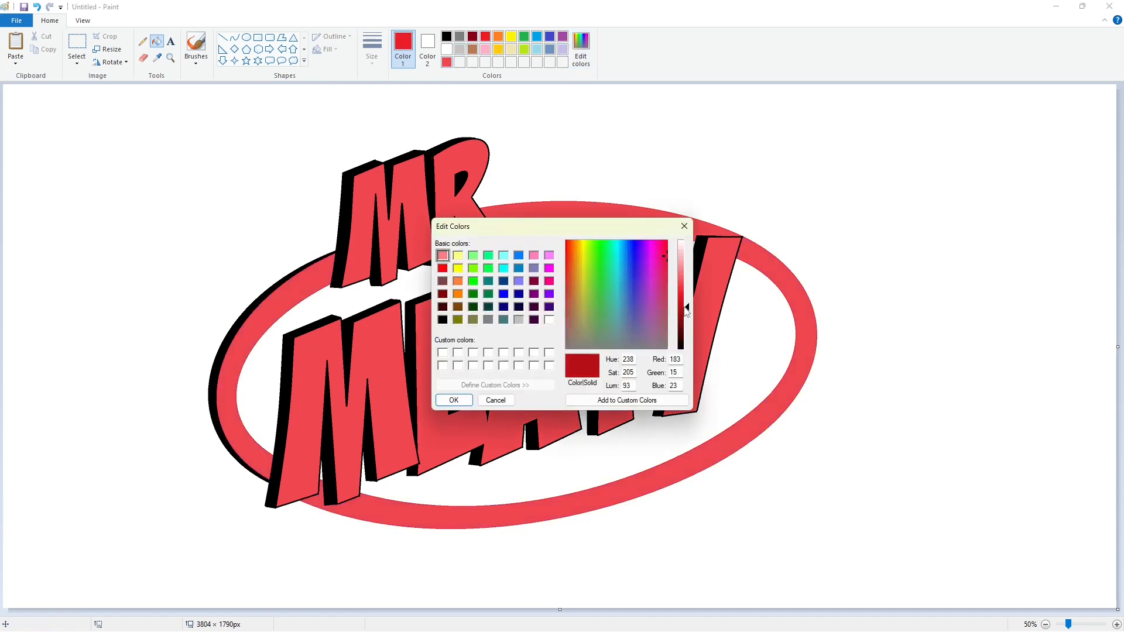
pyautogui.click(454, 401)
pyautogui.click(463, 139)
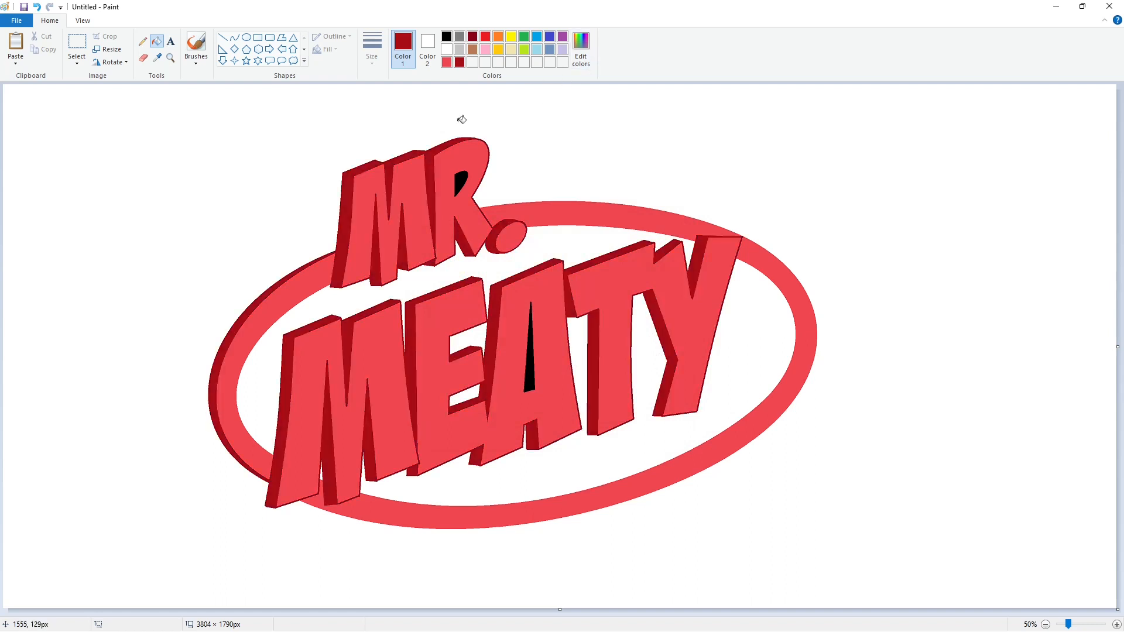
pyautogui.click(465, 181)
pyautogui.click(535, 363)
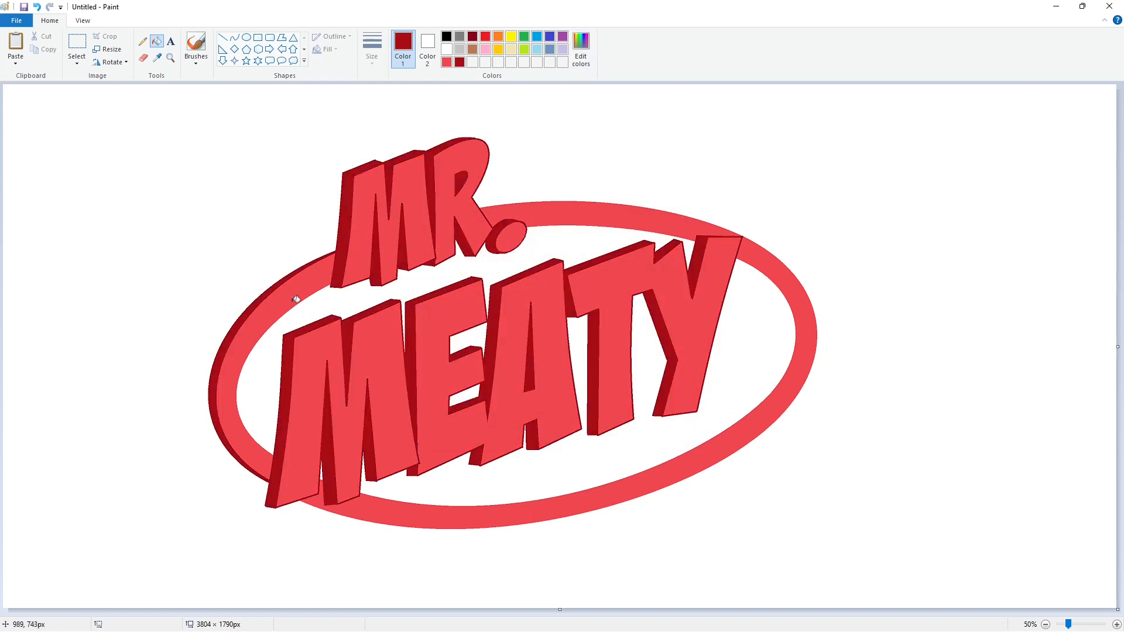
# Mix a slightly lighter shade of the custom red and refill the front faces of the MR. and MEATY letters.
pyautogui.click(448, 63)
pyautogui.click(581, 50)
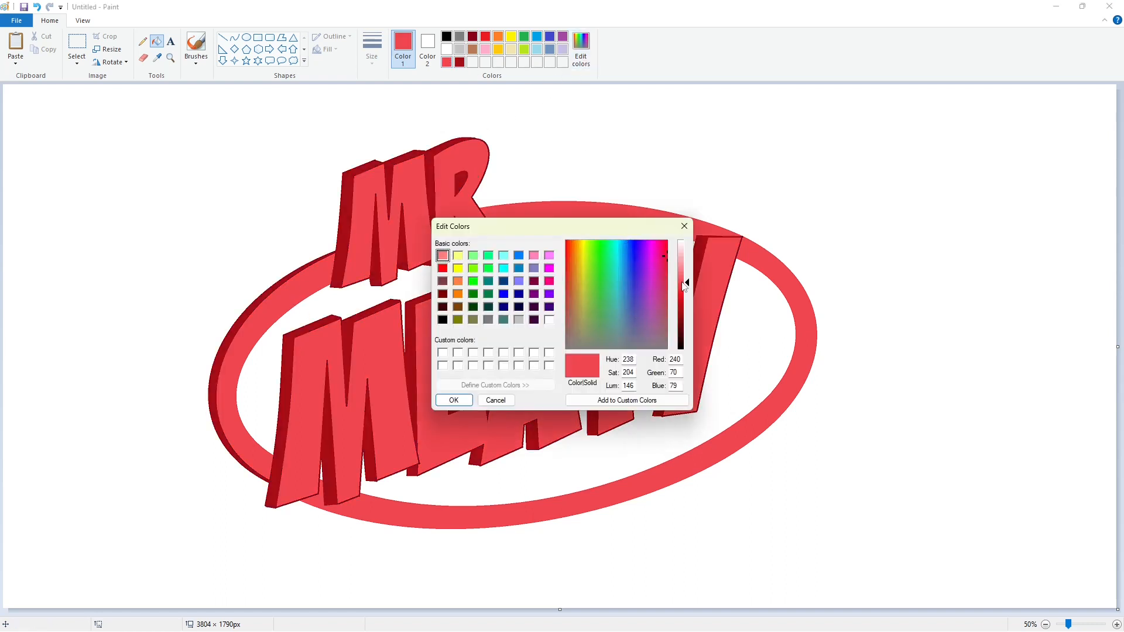
pyautogui.click(683, 278)
pyautogui.click(454, 400)
pyautogui.click(412, 233)
pyautogui.click(443, 251)
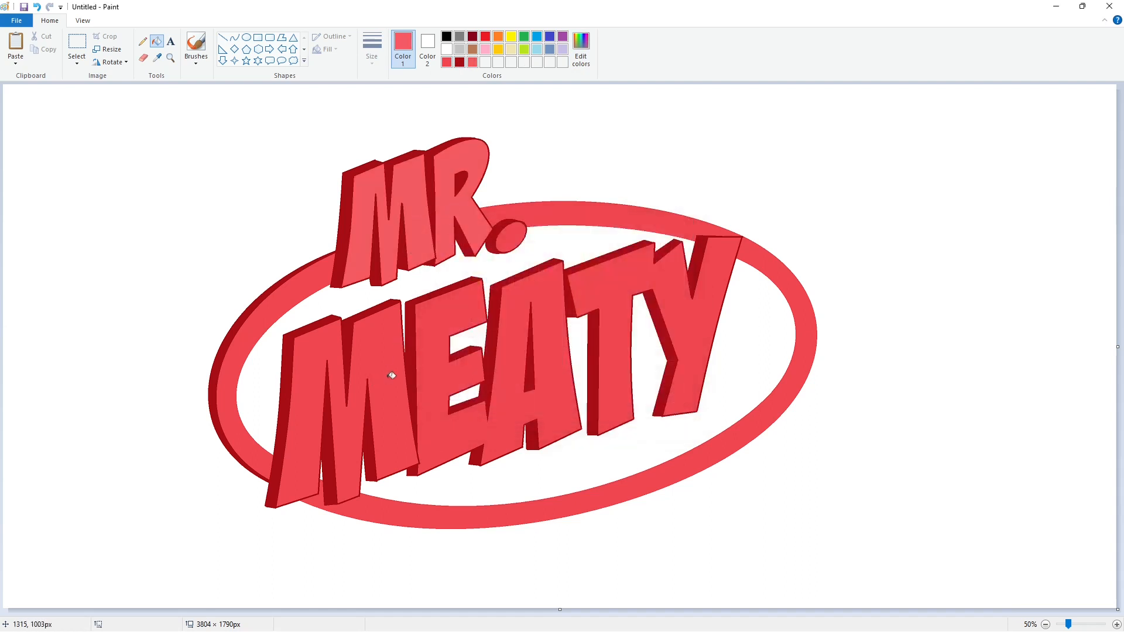
pyautogui.click(392, 375)
pyautogui.click(462, 310)
pyautogui.click(590, 301)
# Fill the oval's interior behind the lettering with yellow, including the gaps in the E.
pyautogui.click(511, 36)
pyautogui.click(576, 234)
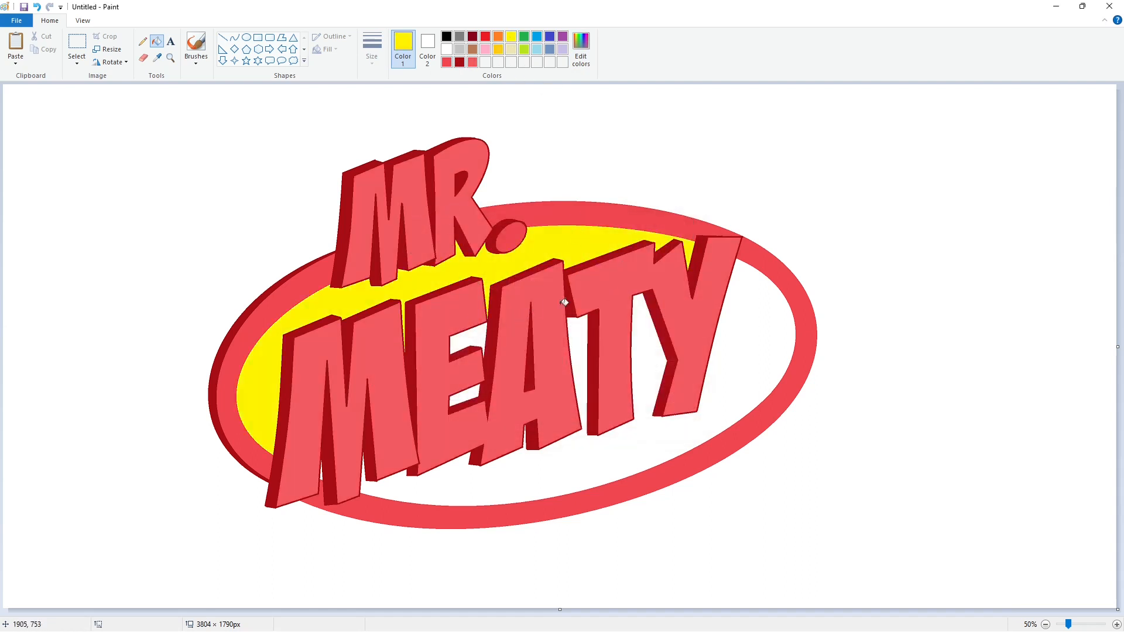
pyautogui.click(582, 334)
pyautogui.click(465, 352)
pyautogui.click(465, 397)
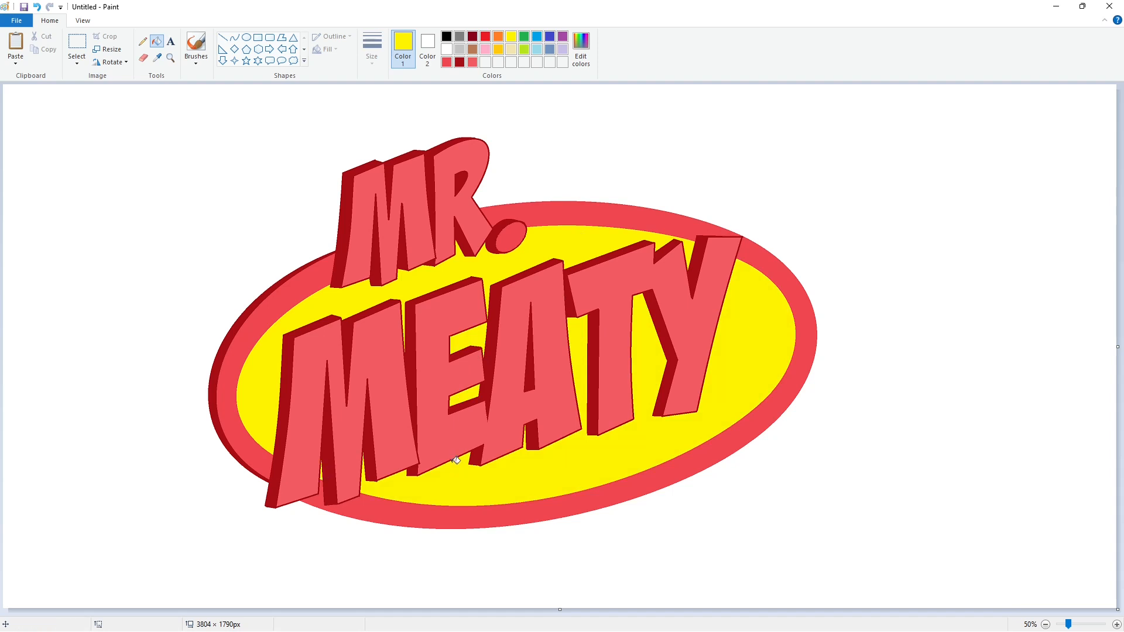